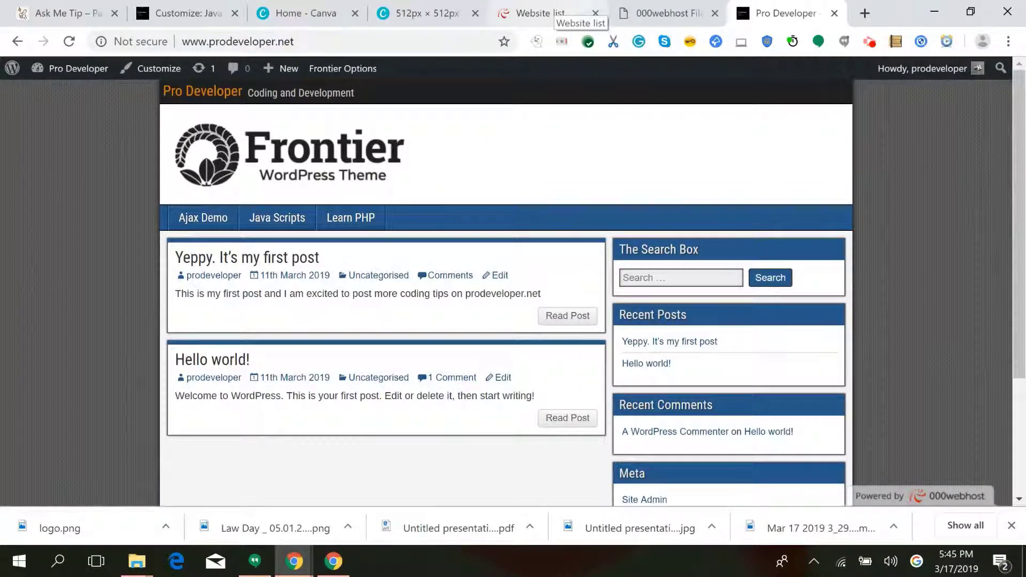
- Go to the Pro Developer site and show the downloaded header image logo.png in its folder
{"action": "left_click", "coordinate": [668, 13]}
{"action": "left_click", "coordinate": [785, 12]}
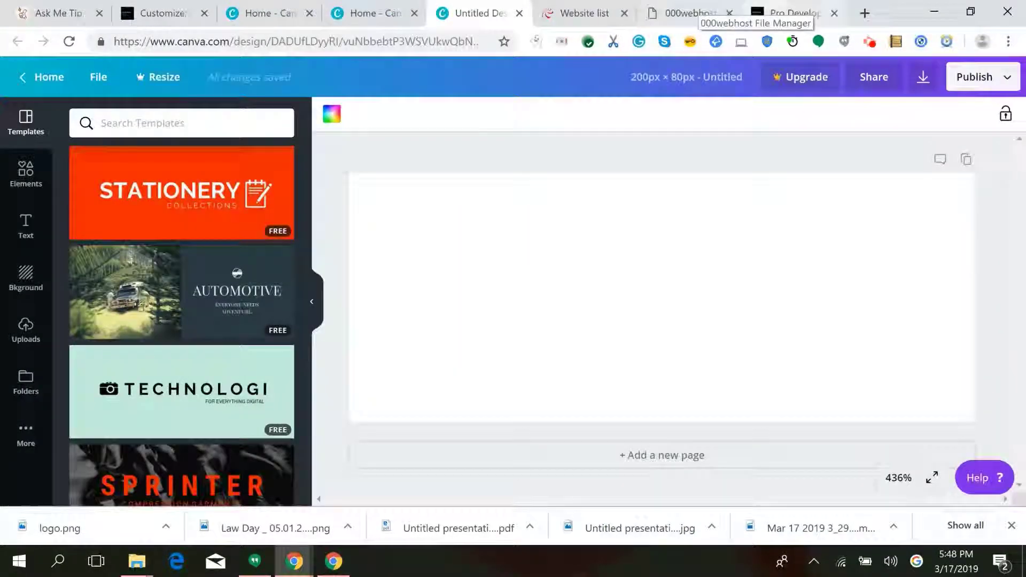
{"action": "left_click", "coordinate": [791, 13]}
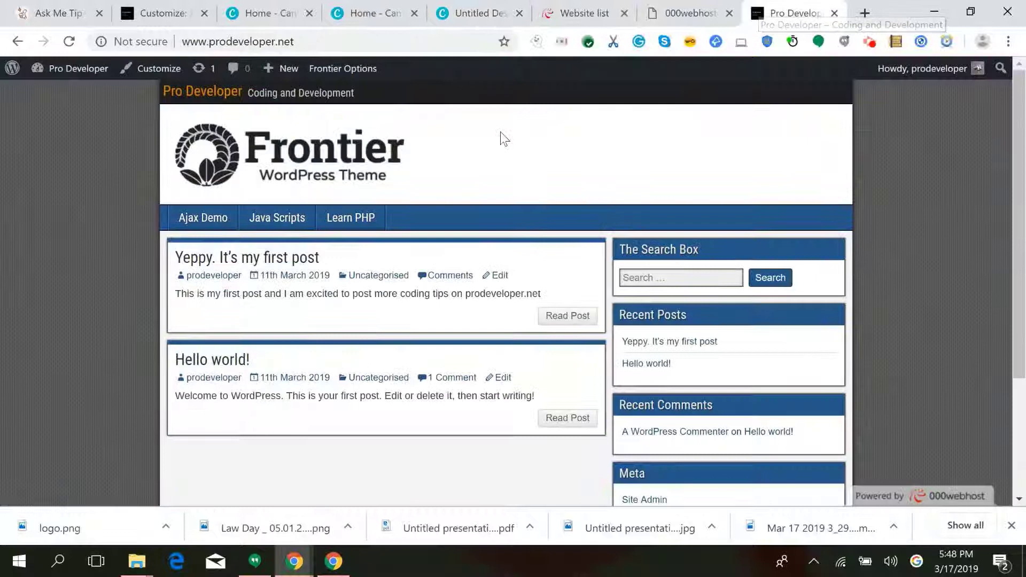
{"action": "right_click", "coordinate": [354, 155]}
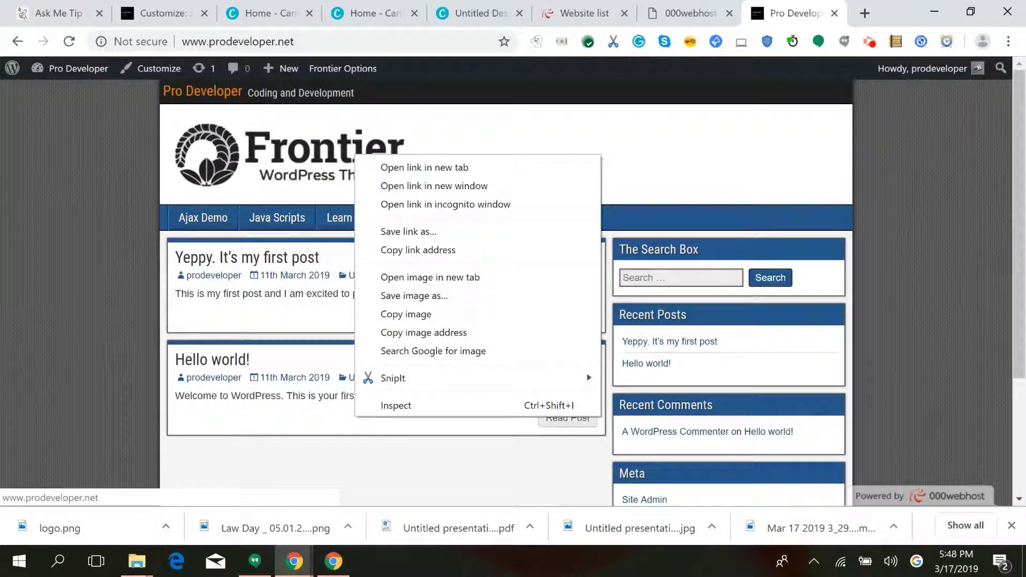
{"action": "left_click", "coordinate": [166, 526]}
{"action": "left_click", "coordinate": [176, 472]}
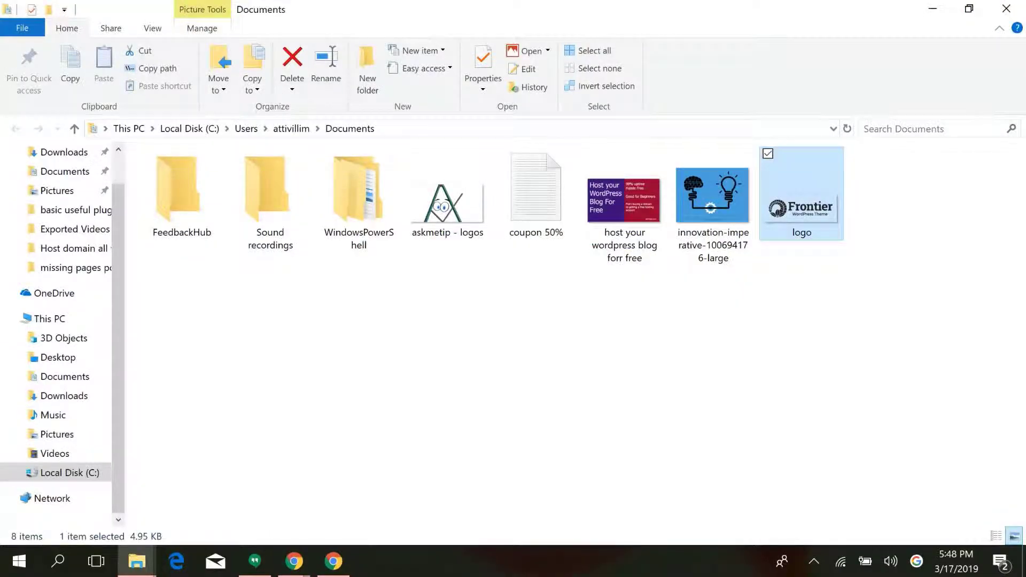
- Check the pixel dimensions of the logo image in its file properties
{"action": "key", "text": "Return"}
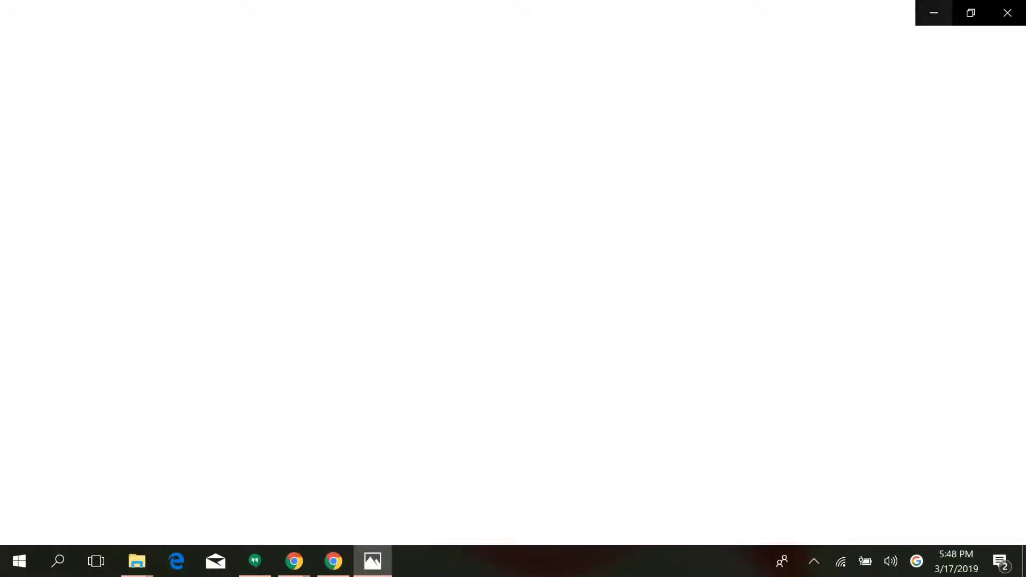
{"action": "left_click", "coordinate": [1007, 12]}
{"action": "right_click", "coordinate": [810, 230]}
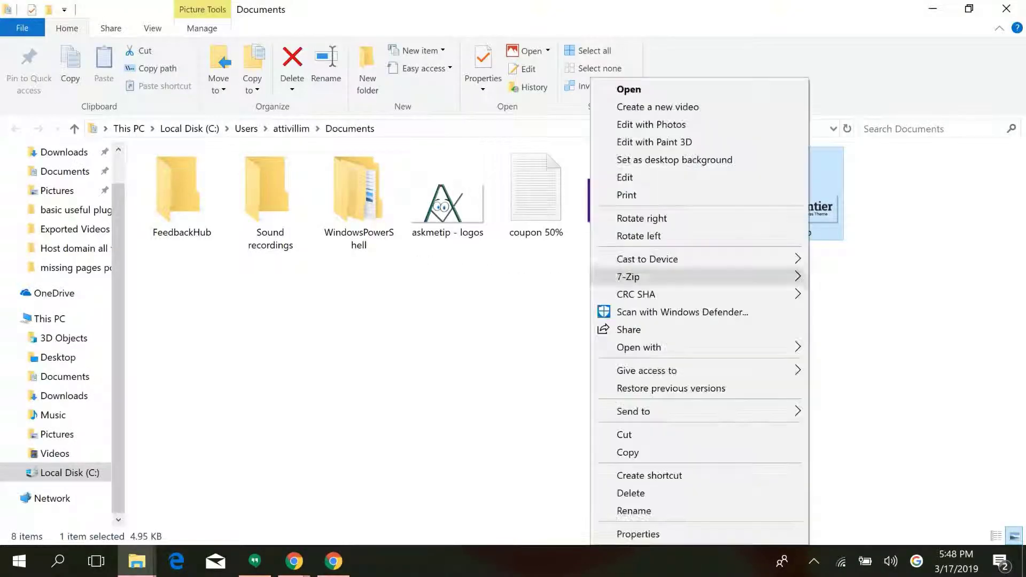
{"action": "left_click", "coordinate": [638, 534]}
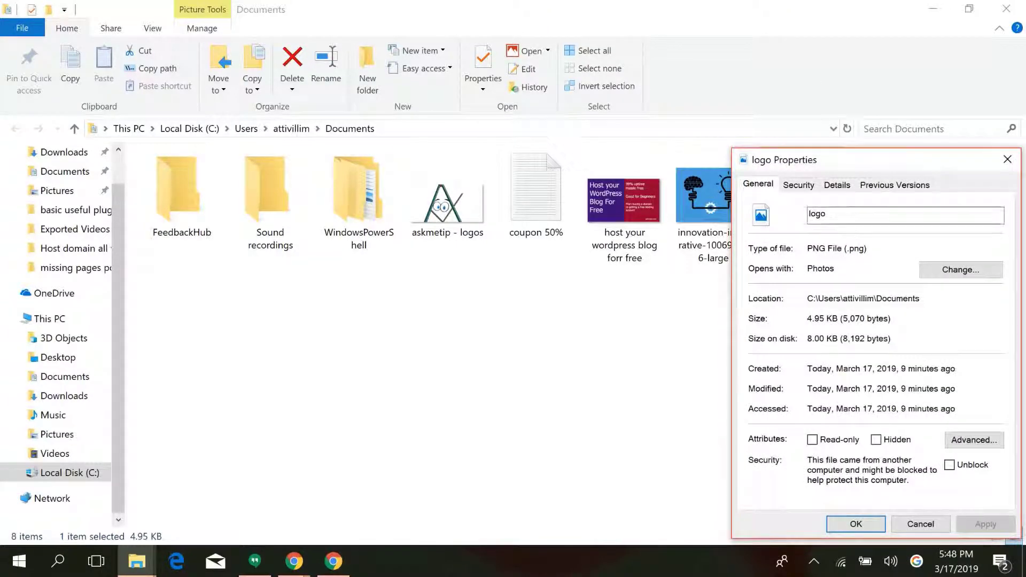
{"action": "left_click_drag", "start_coordinate": [850, 165], "coordinate": [550, 94]}
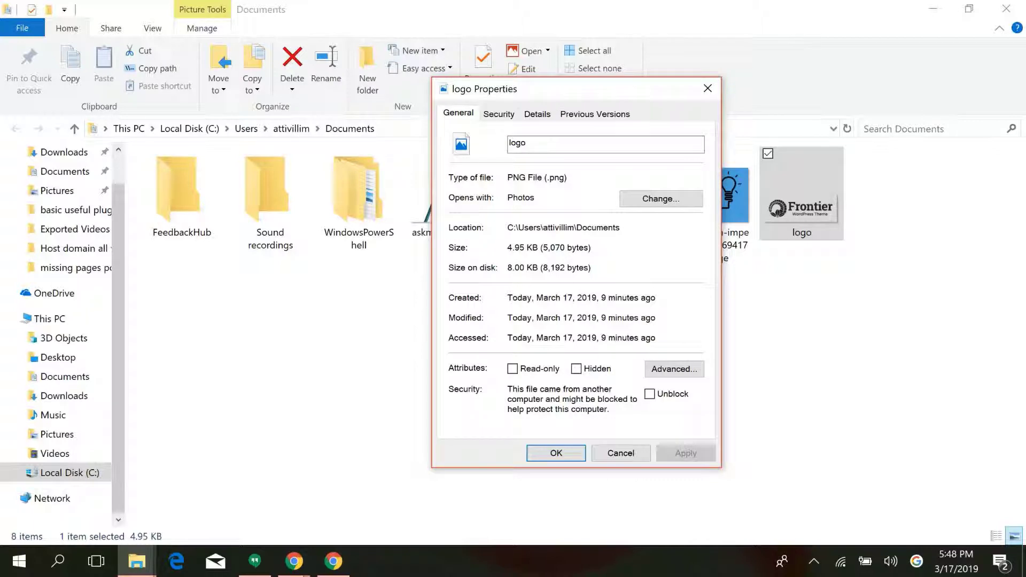
{"action": "left_click", "coordinate": [537, 114]}
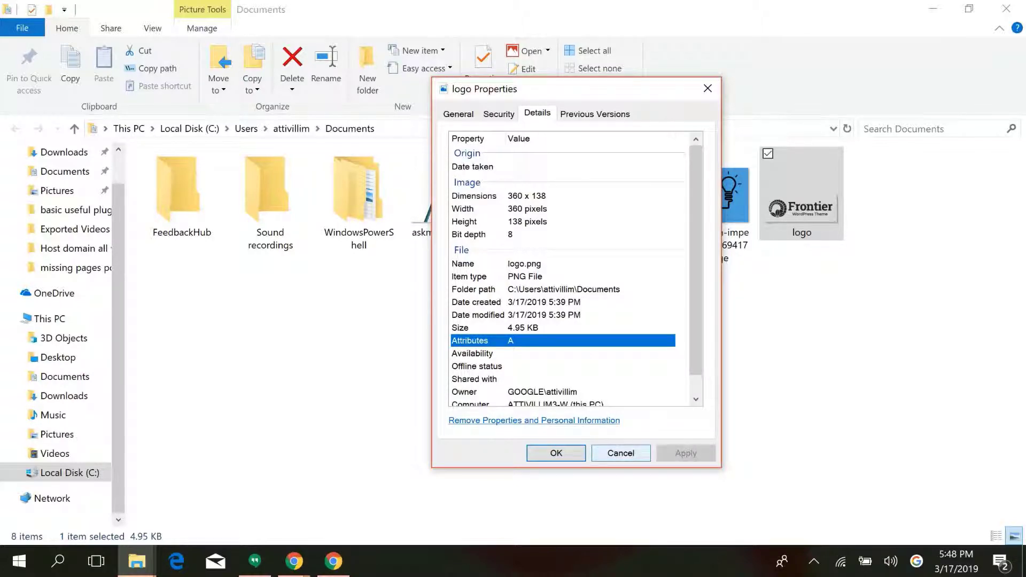
{"action": "left_click", "coordinate": [620, 453]}
- Switch back to Canva and create a new design with custom dimensions of 360 × 138 px
{"action": "key", "text": "alt+Tab"}
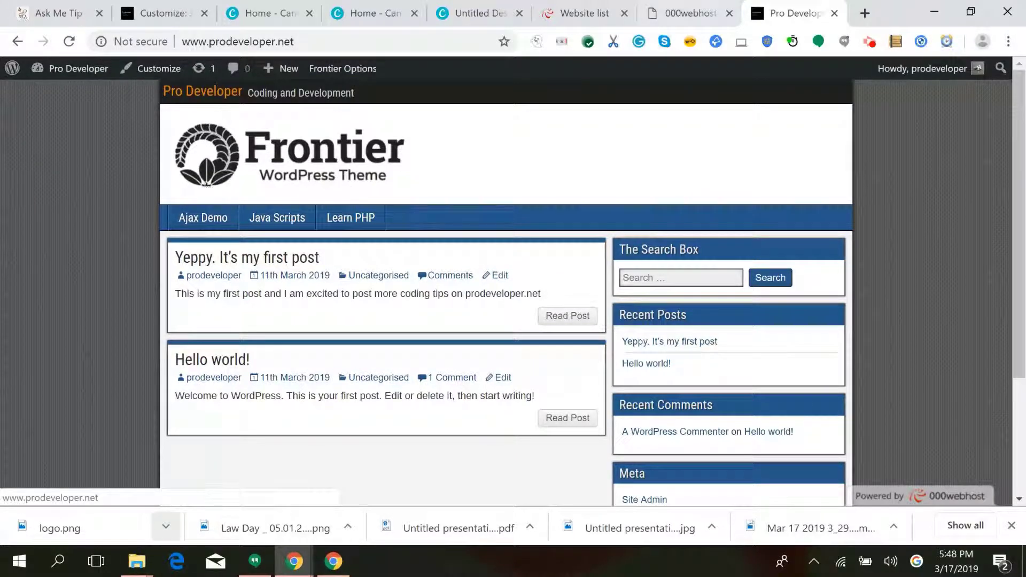
{"action": "left_click", "coordinate": [478, 7]}
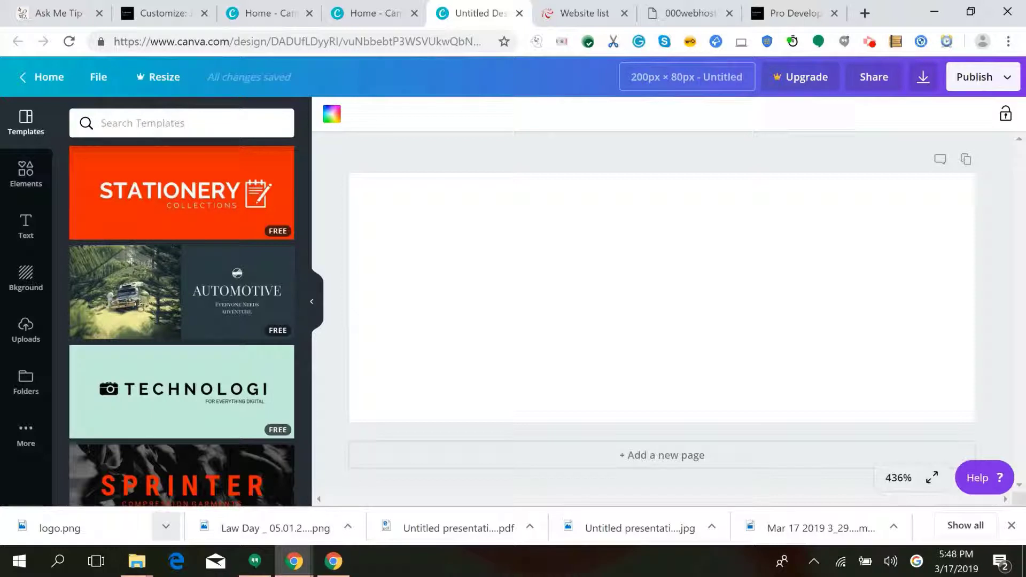
{"action": "left_click", "coordinate": [97, 79]}
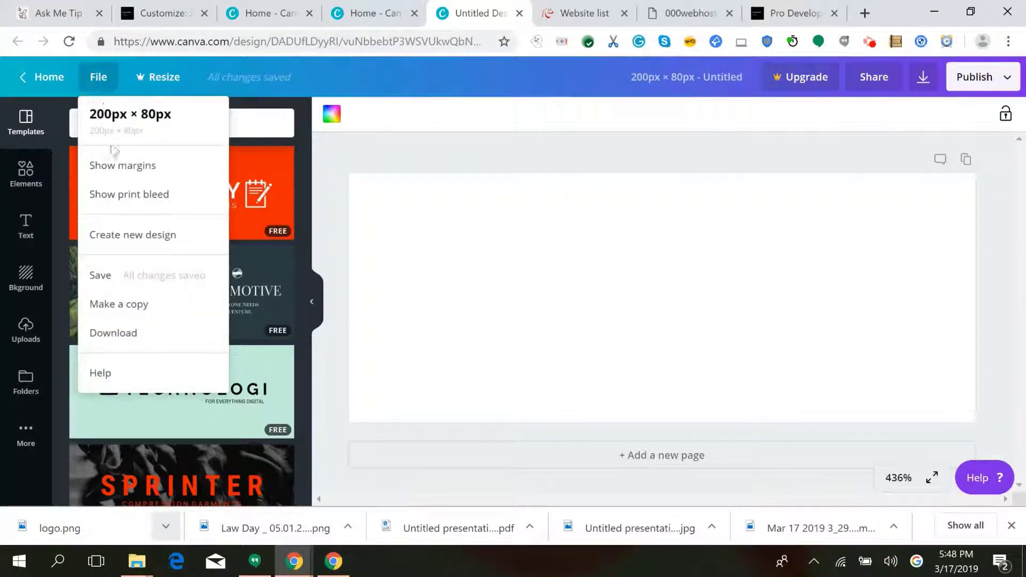
{"action": "left_click", "coordinate": [102, 234]}
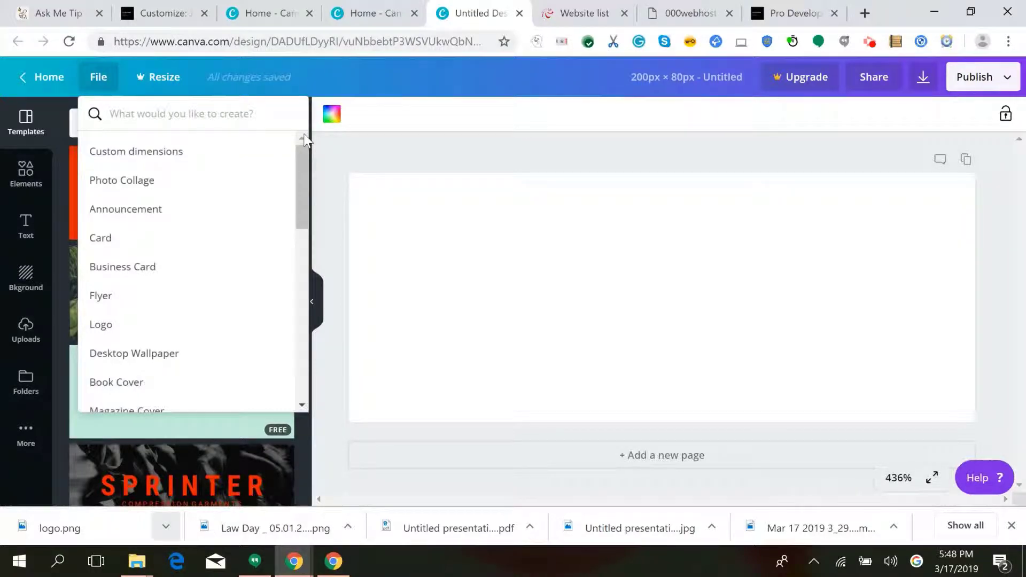
{"action": "left_click", "coordinate": [158, 151]}
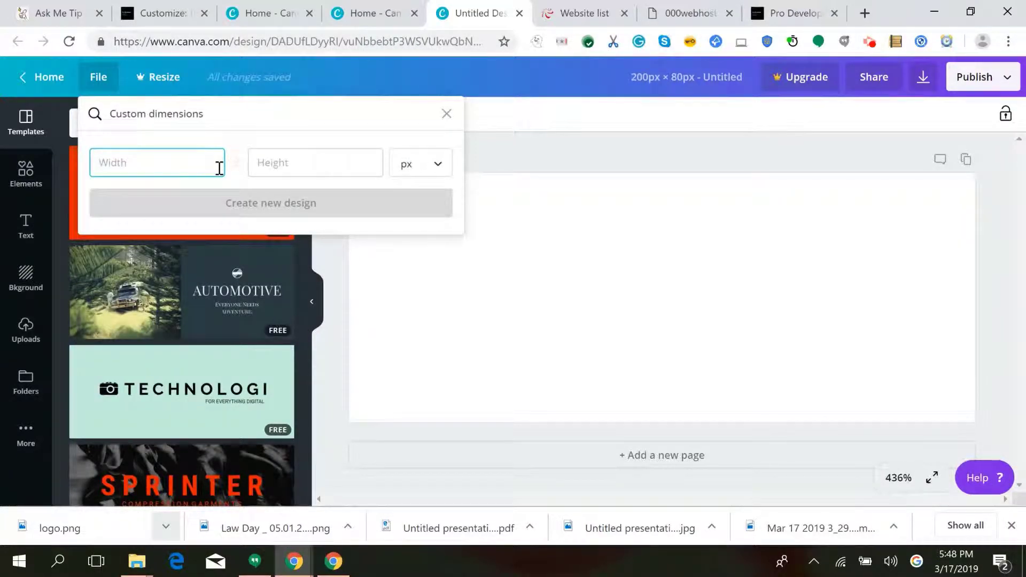
{"action": "type", "text": "360"}
{"action": "key", "text": "Tab"}
{"action": "type", "text": "138"}
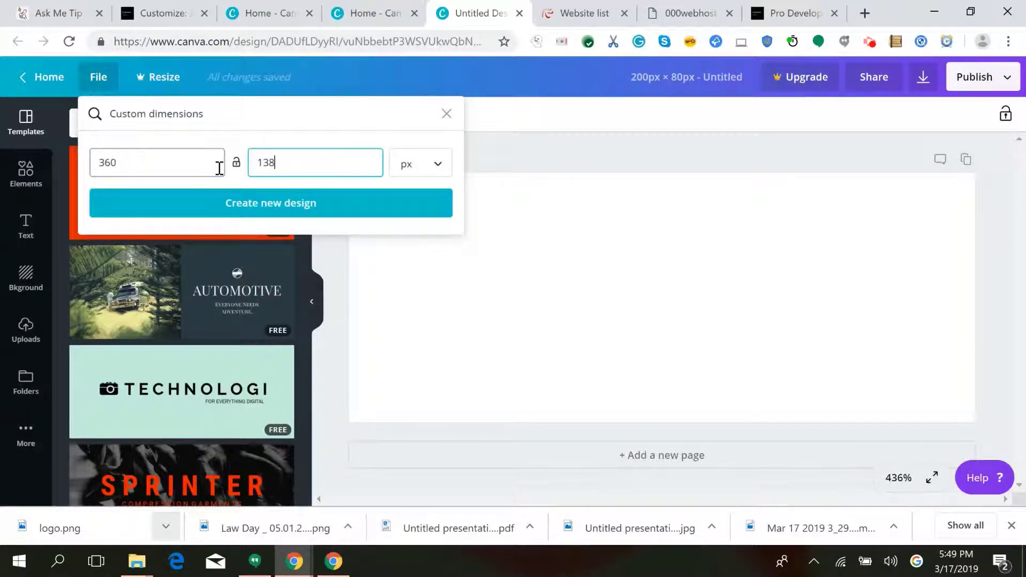
{"action": "left_click", "coordinate": [269, 208]}
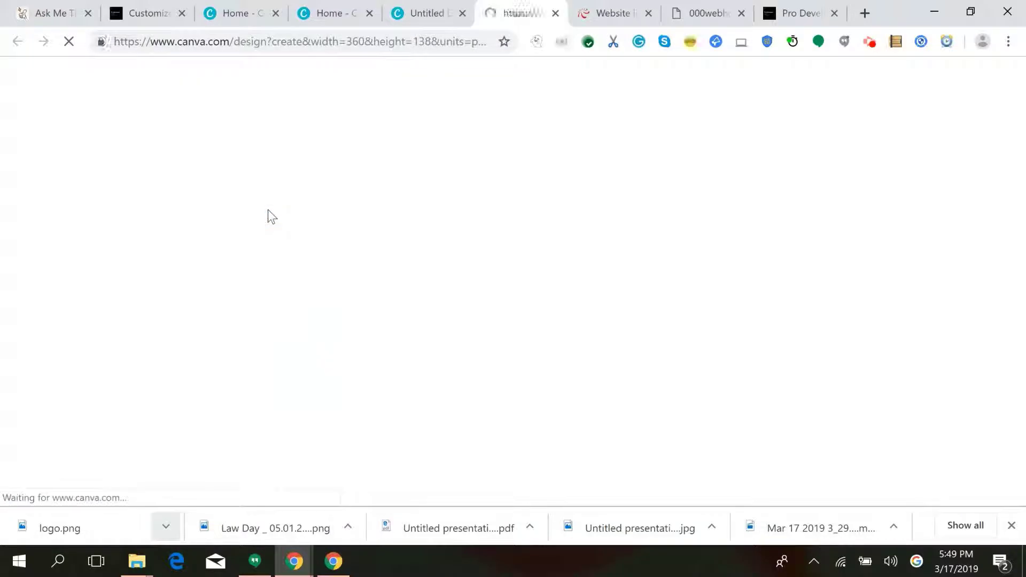
- Close the old 200 × 80 px design and return to the new 360 × 138 px design
{"action": "left_click", "coordinate": [448, 13]}
{"action": "left_click", "coordinate": [463, 13]}
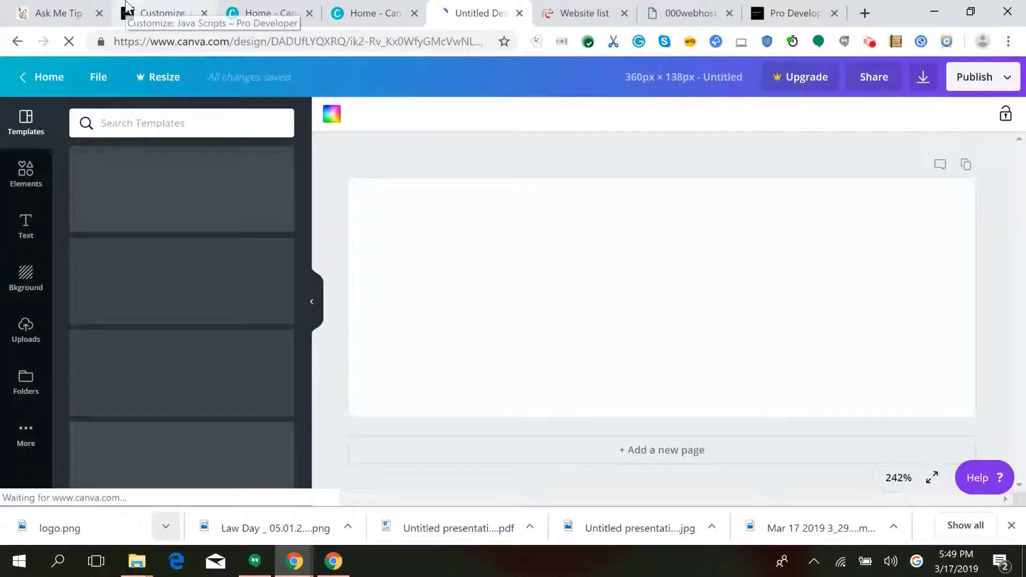
{"action": "left_click", "coordinate": [129, 6]}
{"action": "left_click", "coordinate": [478, 12]}
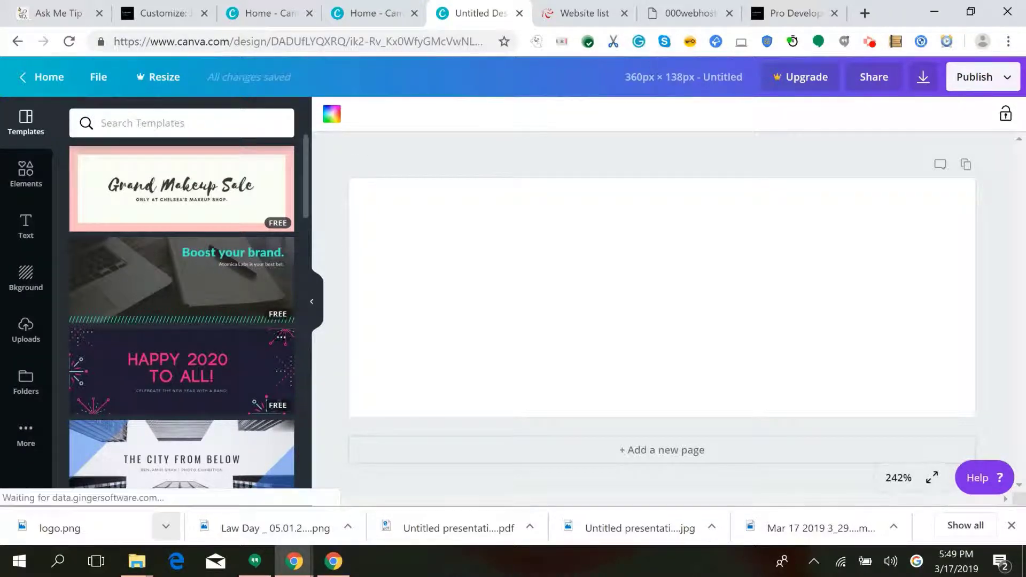
- Try the "Boost your brand." and "Vigilatte Cafe" templates on the blank design
{"action": "left_click", "coordinate": [181, 278]}
{"action": "scroll", "coordinate": [182, 299], "scroll_direction": "down", "scroll_amount": 3}
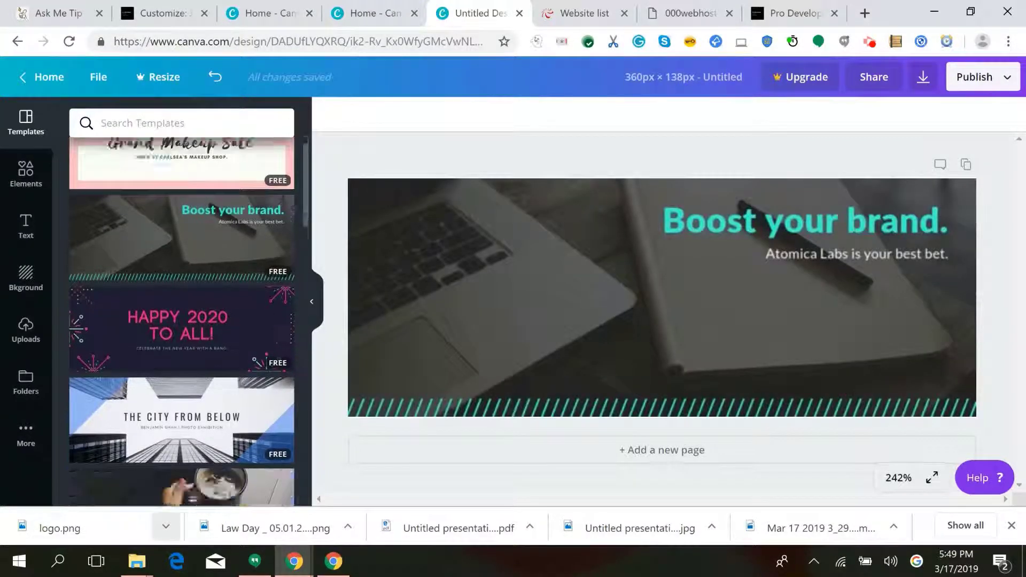
{"action": "scroll", "coordinate": [181, 300], "scroll_direction": "down", "scroll_amount": 2}
{"action": "left_click", "coordinate": [181, 313]}
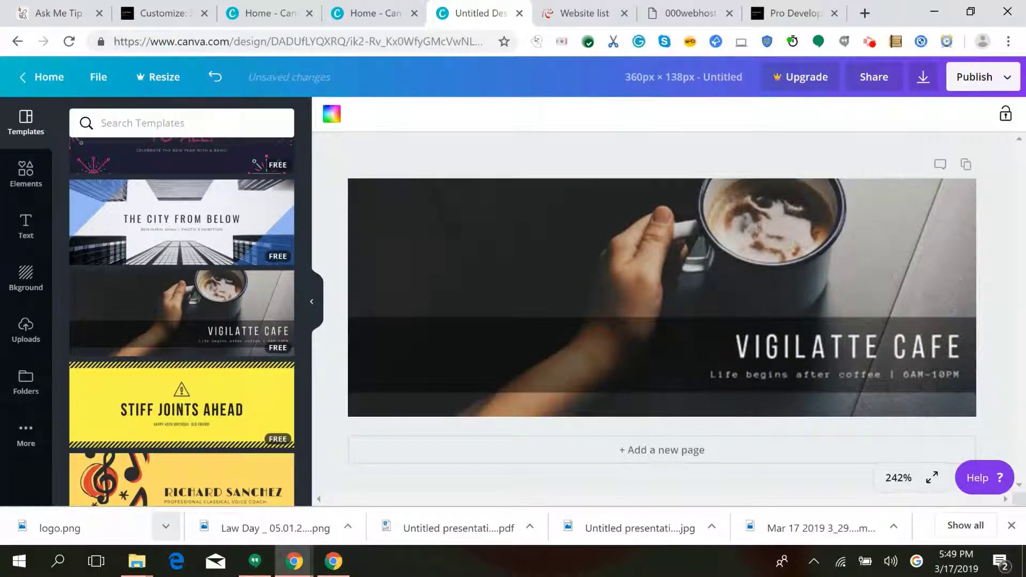
- Apply the blue "Content Strategy 101" template with the laptop background to the design
{"action": "scroll", "coordinate": [182, 321], "scroll_direction": "down", "scroll_amount": 6}
{"action": "scroll", "coordinate": [182, 299], "scroll_direction": "down", "scroll_amount": 3}
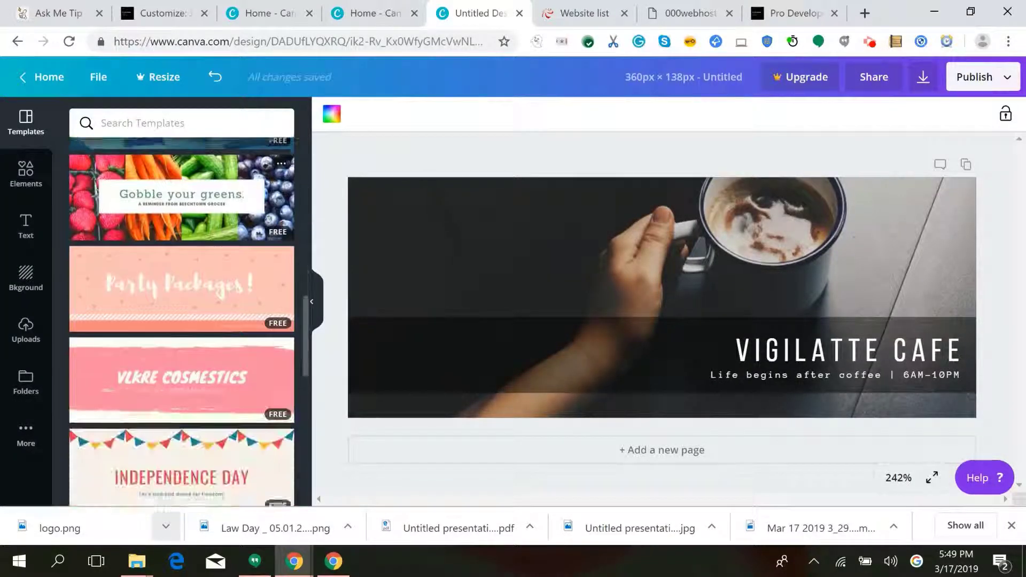
{"action": "scroll", "coordinate": [182, 300], "scroll_direction": "up", "scroll_amount": 2}
{"action": "left_click", "coordinate": [205, 213]}
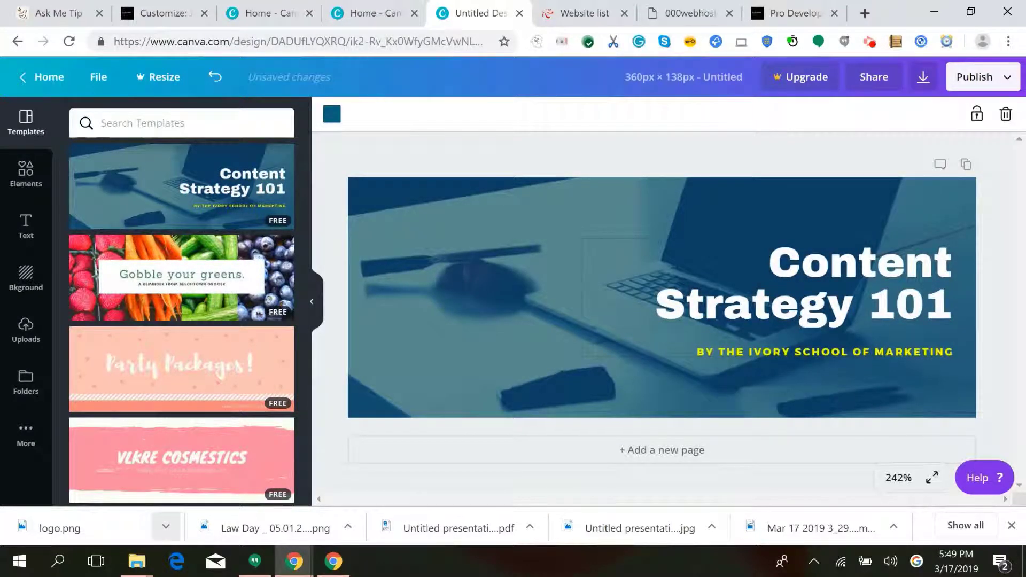
- Move the title group towards the middle of the banner and replace its heading text with "Pro Developer # *"
{"action": "left_click", "coordinate": [910, 307]}
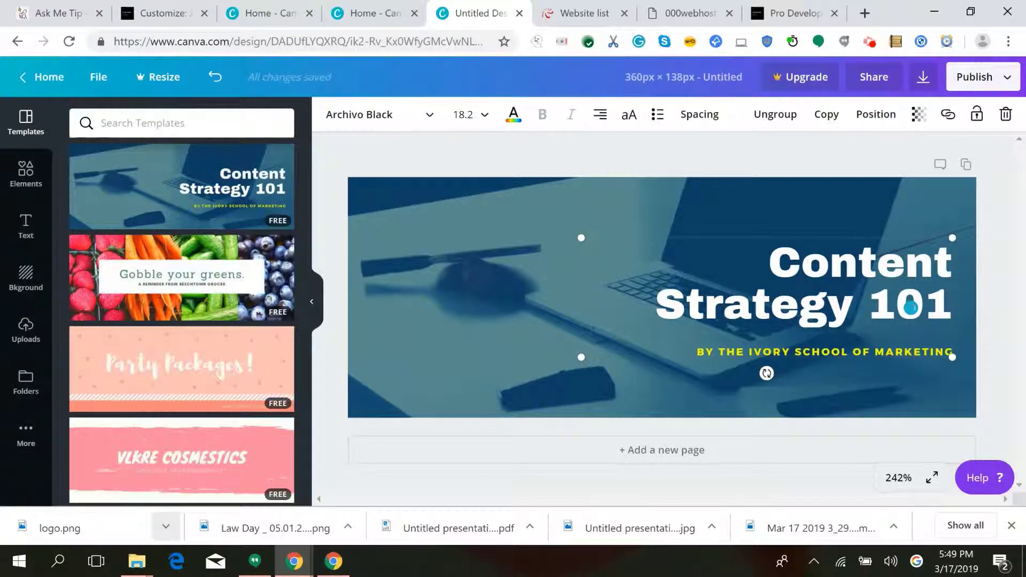
{"action": "left_click_drag", "start_coordinate": [925, 307], "coordinate": [951, 307]}
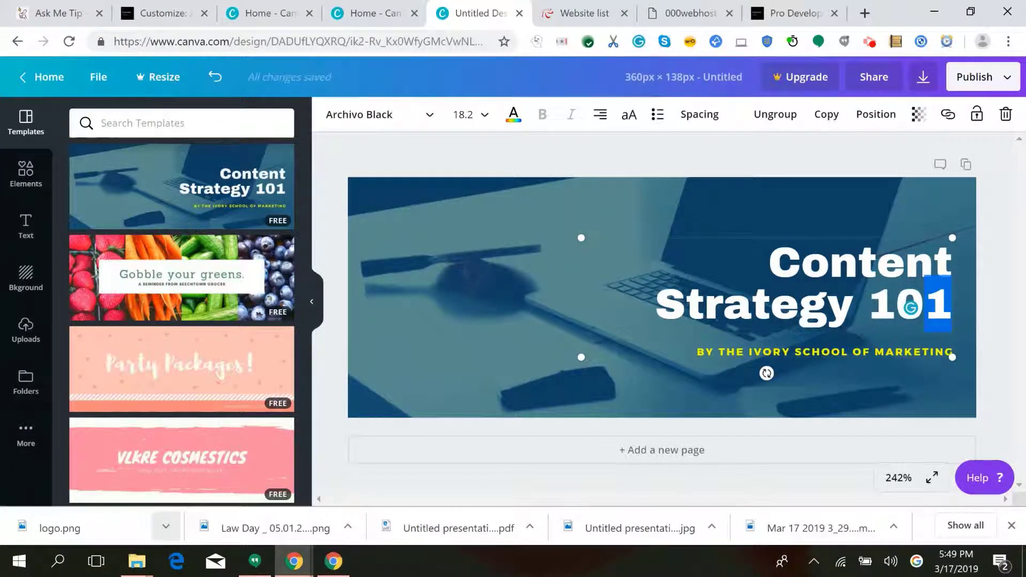
{"action": "left_click_drag", "start_coordinate": [590, 358], "coordinate": [419, 336]}
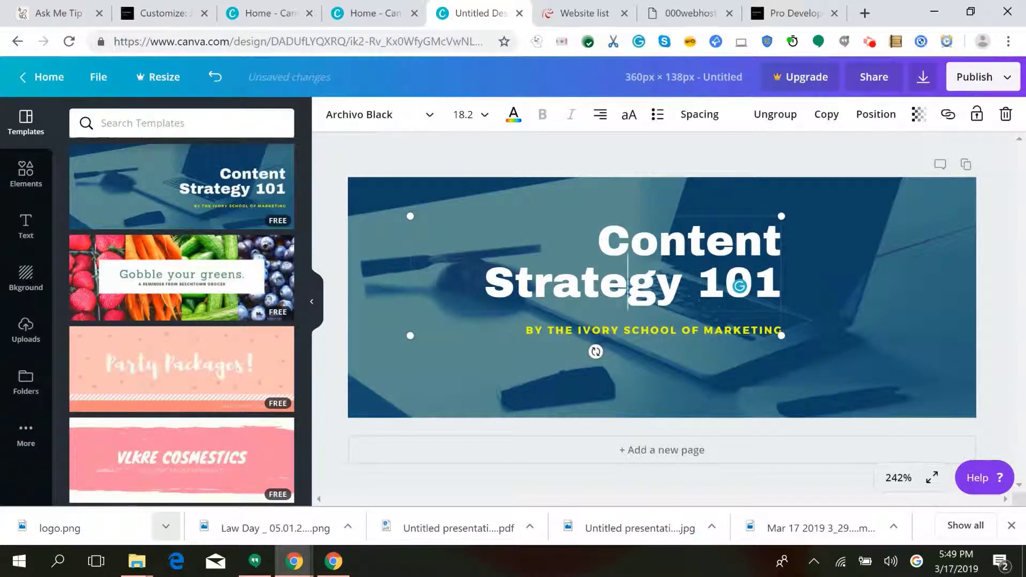
{"action": "double_click", "coordinate": [628, 283]}
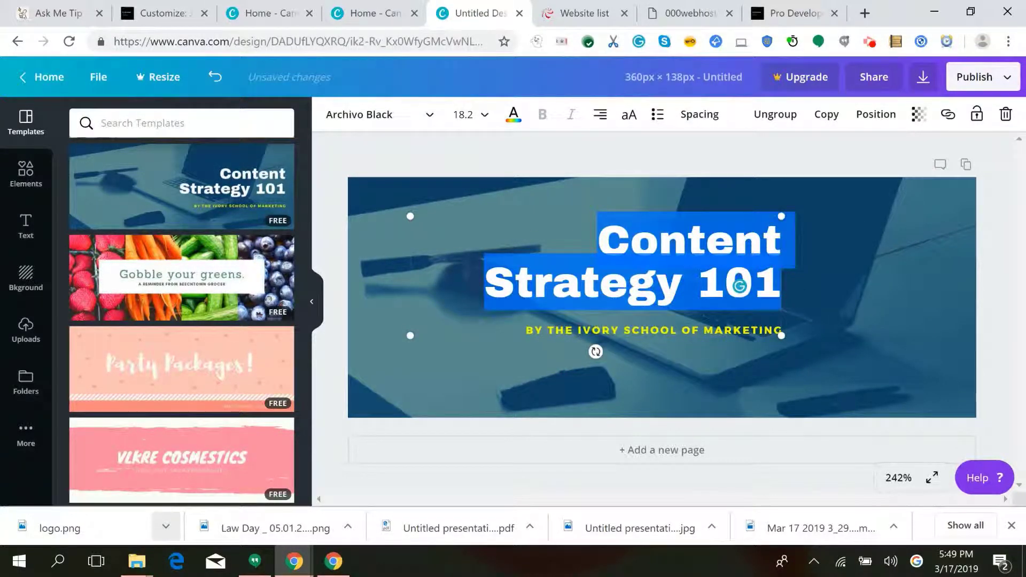
{"action": "type", "text": "Pro De"}
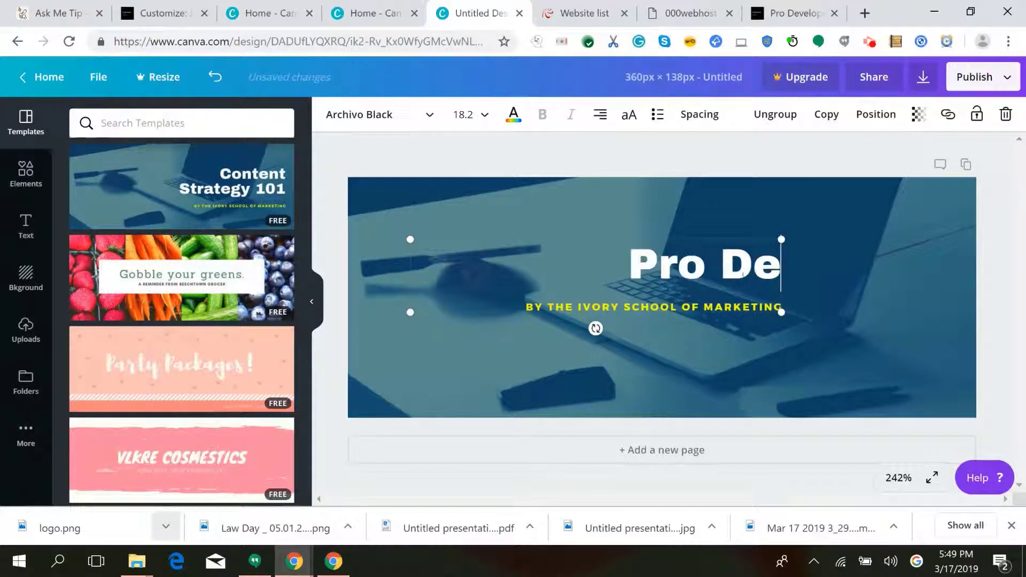
{"action": "type", "text": "veloper # *"}
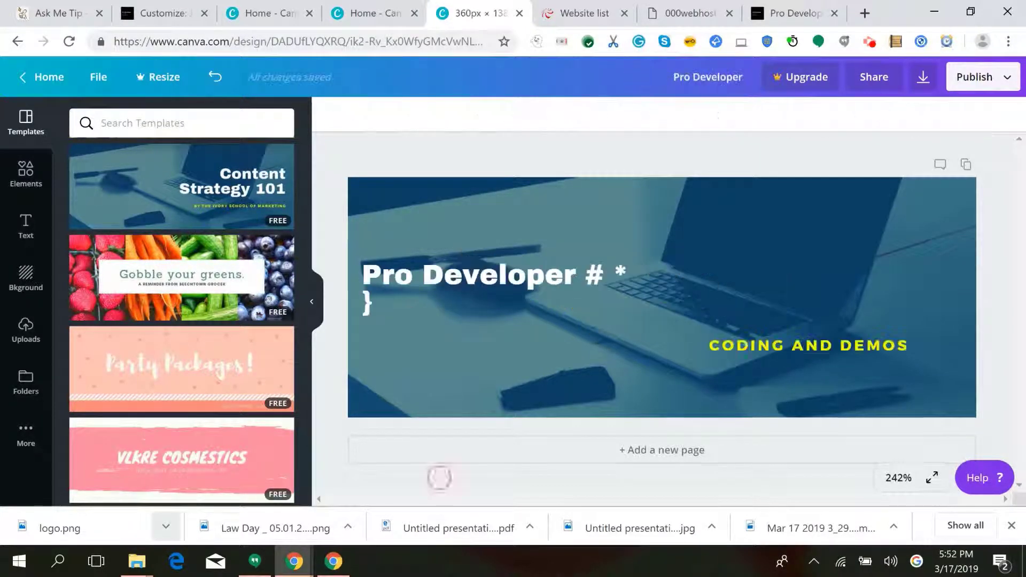
- Remove the stray brace on the heading's second line and enclose the symbols in braces so it reads "Pro Developer {# *}"
{"action": "left_click", "coordinate": [372, 304]}
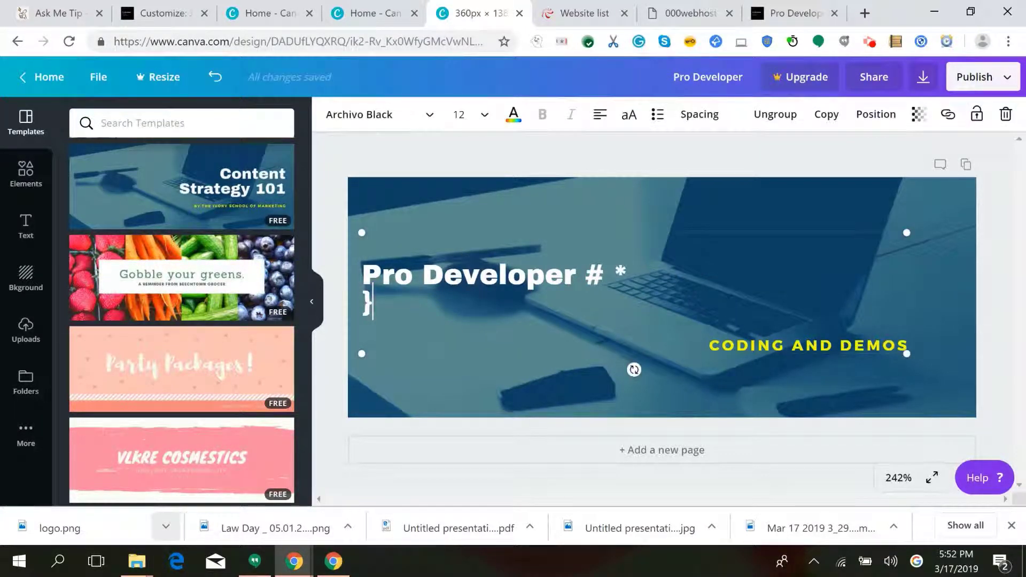
{"action": "key", "text": "BackSpace"}
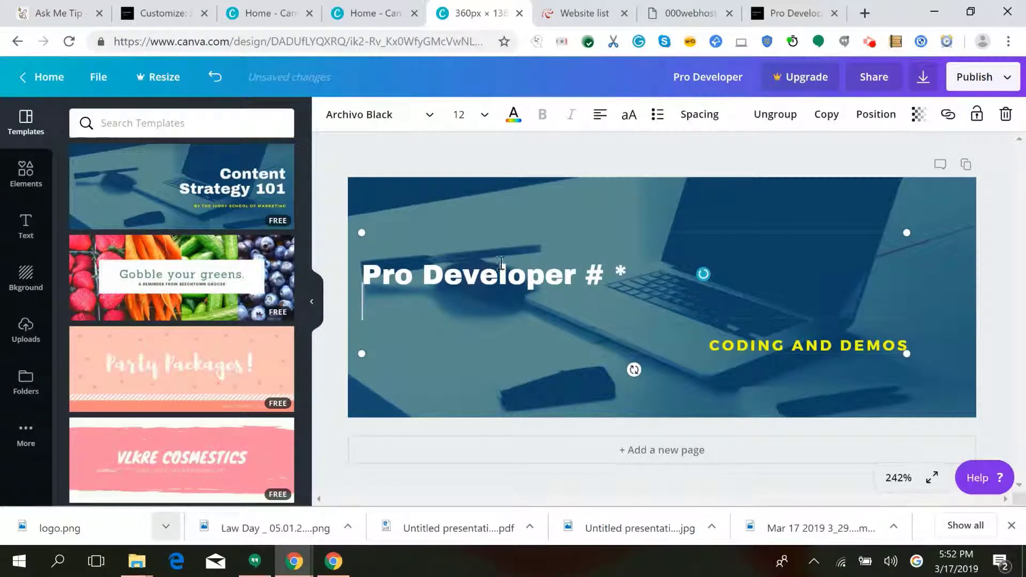
{"action": "left_click", "coordinate": [585, 274]}
{"action": "type", "text": "{"}
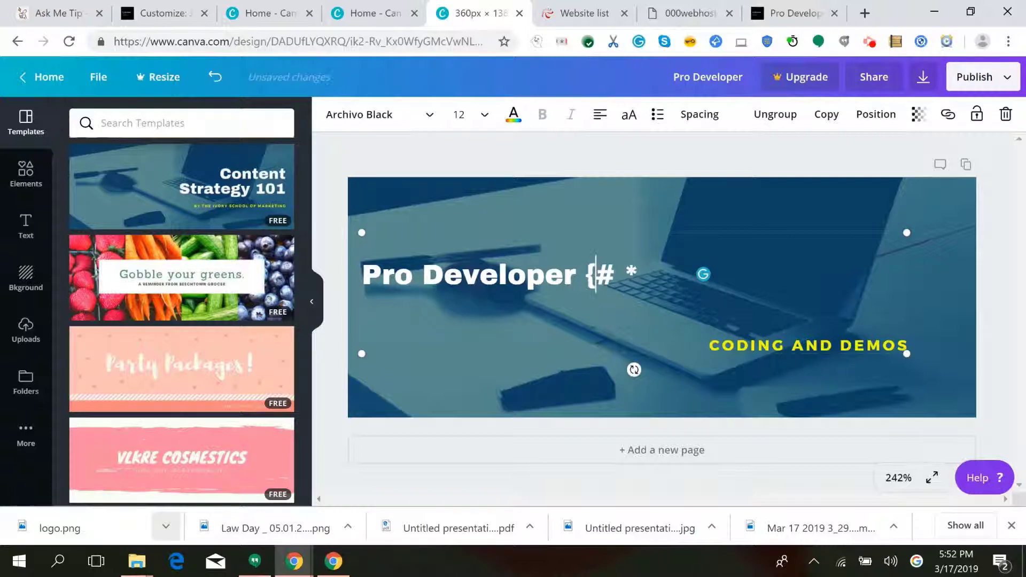
{"action": "key", "text": "Right"}
{"action": "key", "text": "Right"}
{"action": "key", "text": "Right"}
{"action": "type", "text": "}"}
{"action": "left_click", "coordinate": [533, 492]}
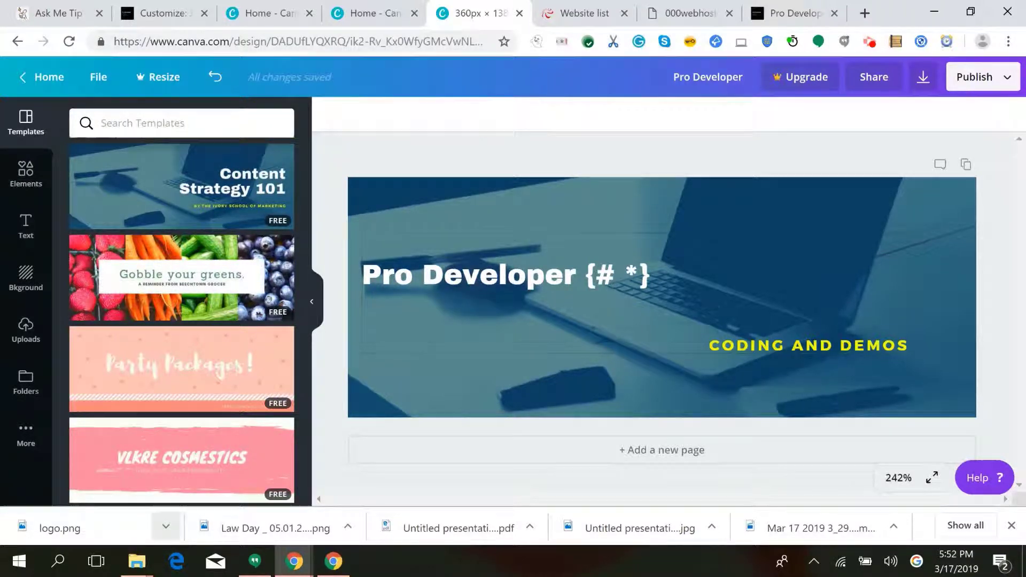
- Set the font size of the "Pro Developer {# *}" heading to 21
{"action": "double_click", "coordinate": [563, 275]}
{"action": "left_click_drag", "start_coordinate": [563, 275], "coordinate": [357, 275]}
{"action": "left_click", "coordinate": [485, 115]}
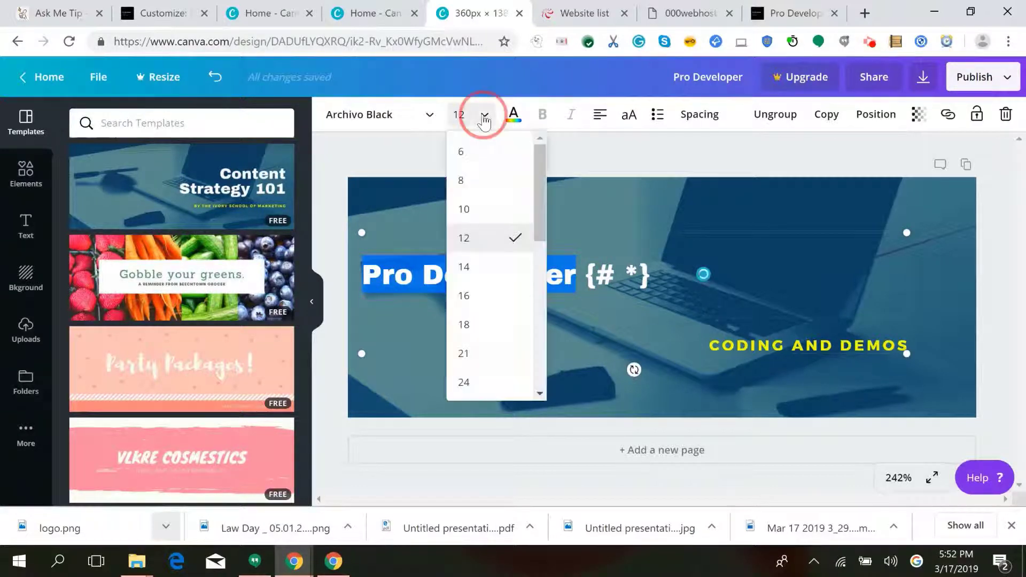
{"action": "left_click", "coordinate": [470, 295]}
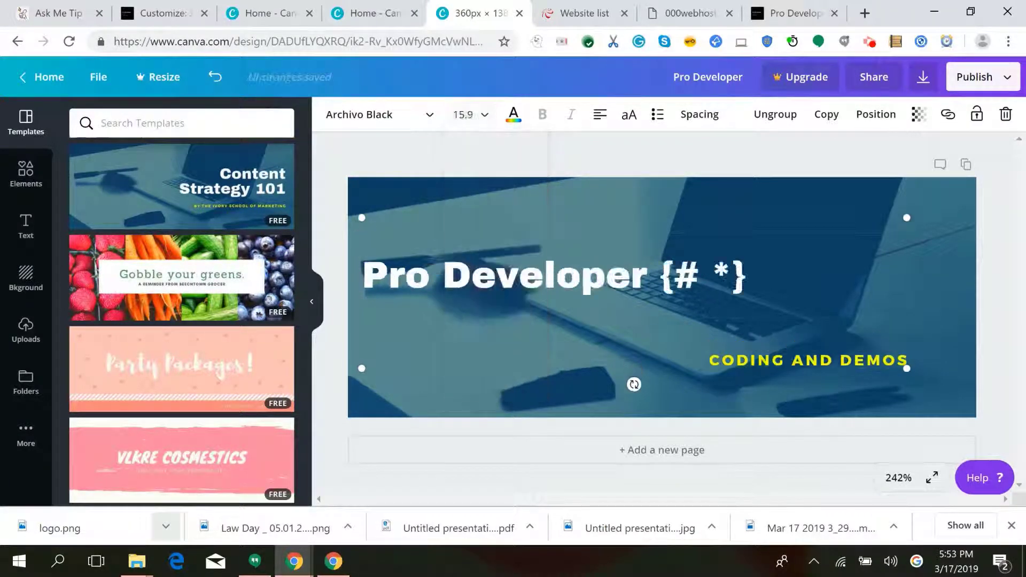
{"action": "left_click", "coordinate": [473, 115]}
{"action": "left_click", "coordinate": [490, 352]}
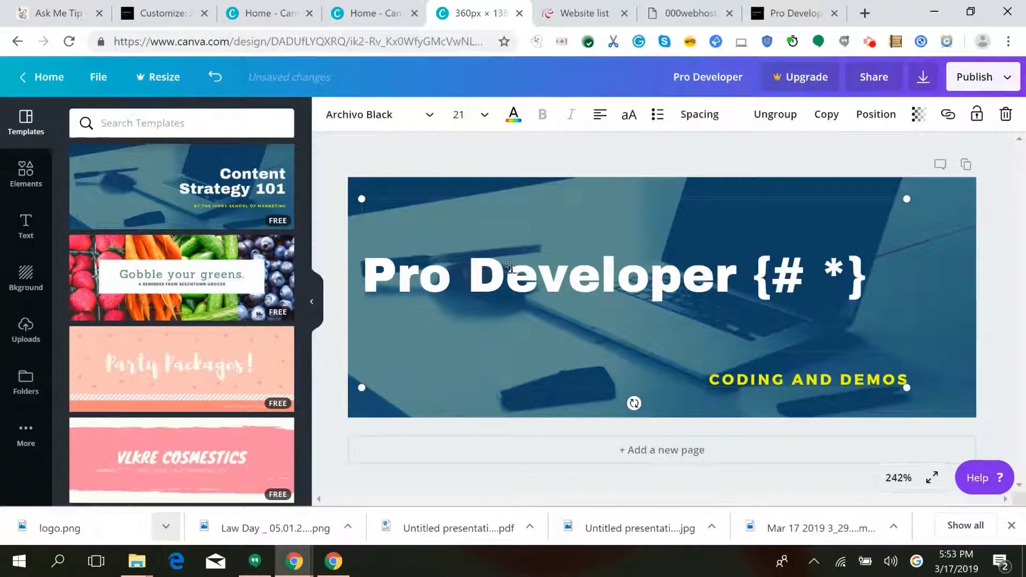
- Try font sizes 28 and 24 on the "Pro Developer {# *}" heading, and return it to 21
{"action": "left_click", "coordinate": [478, 115]}
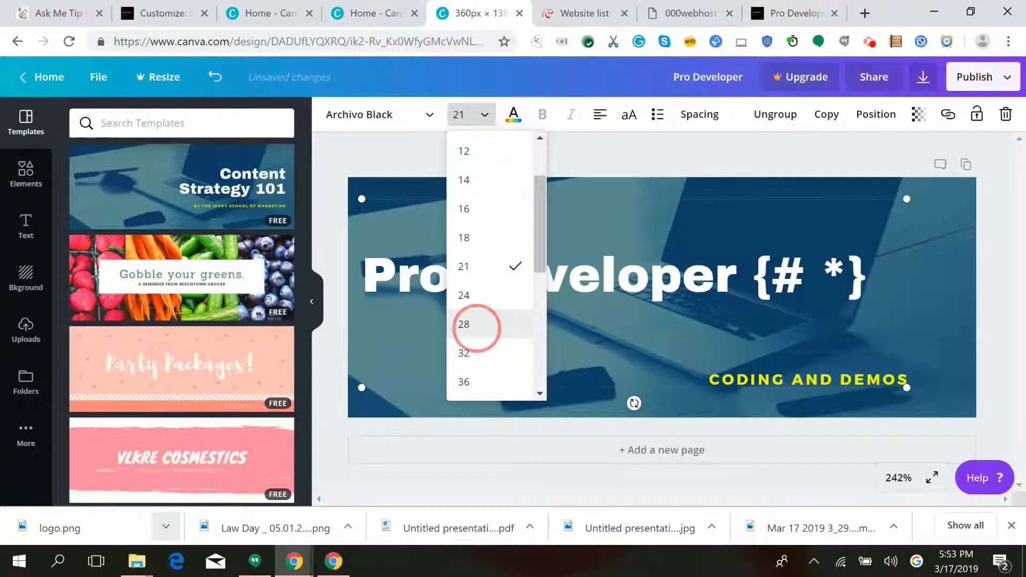
{"action": "left_click", "coordinate": [465, 324]}
{"action": "left_click", "coordinate": [477, 121]}
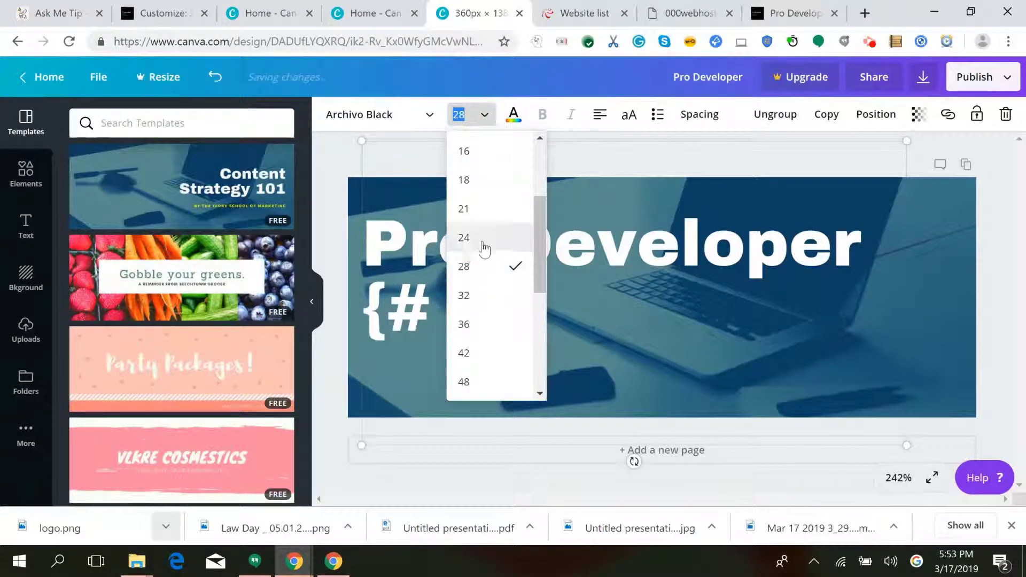
{"action": "left_click", "coordinate": [480, 241]}
{"action": "left_click", "coordinate": [485, 126]}
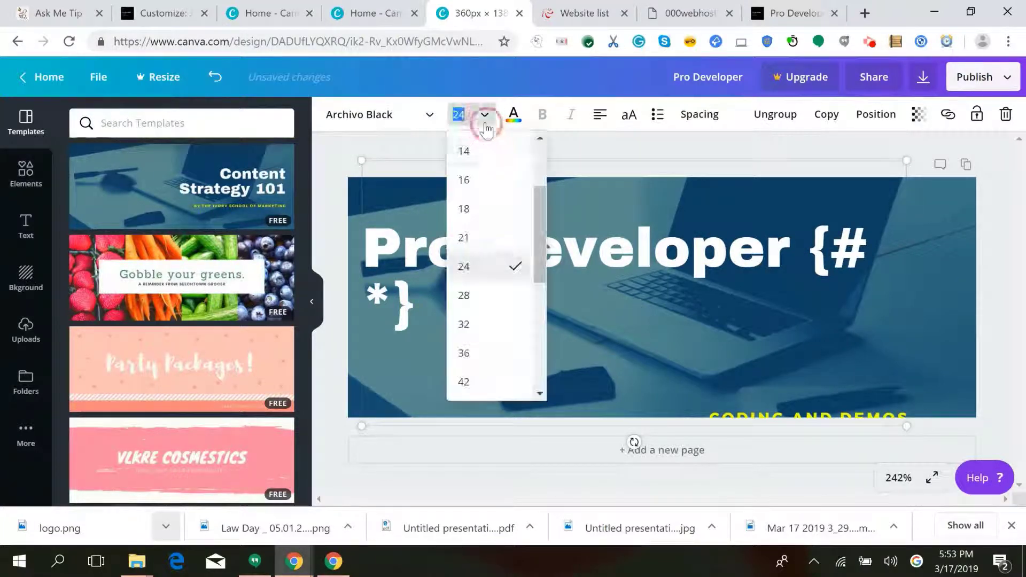
{"action": "left_click", "coordinate": [486, 237]}
{"action": "left_click", "coordinate": [508, 488]}
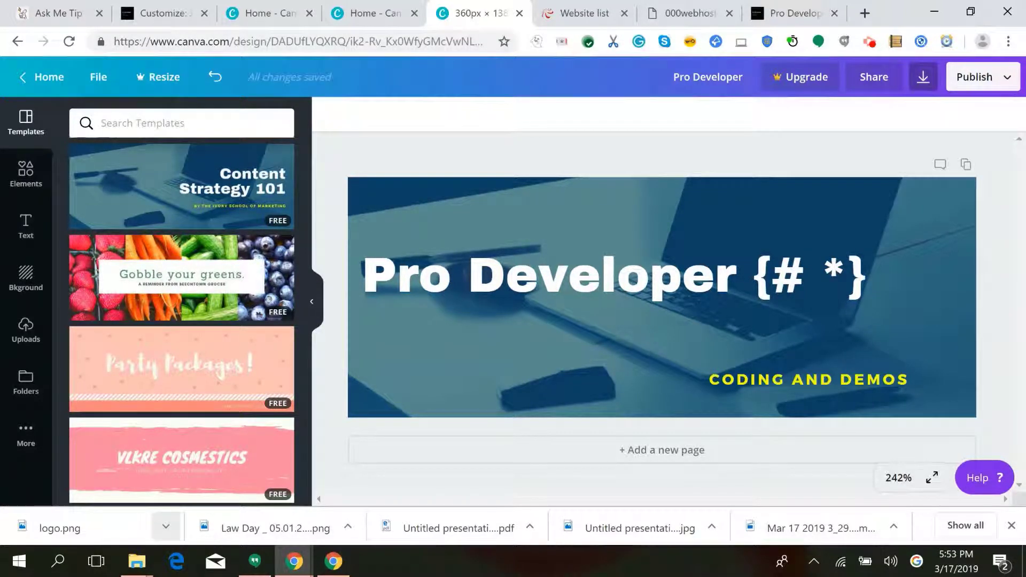
- Download the finished banner as a PNG and dismiss the Canva for Work trial offer
{"action": "left_click", "coordinate": [923, 76]}
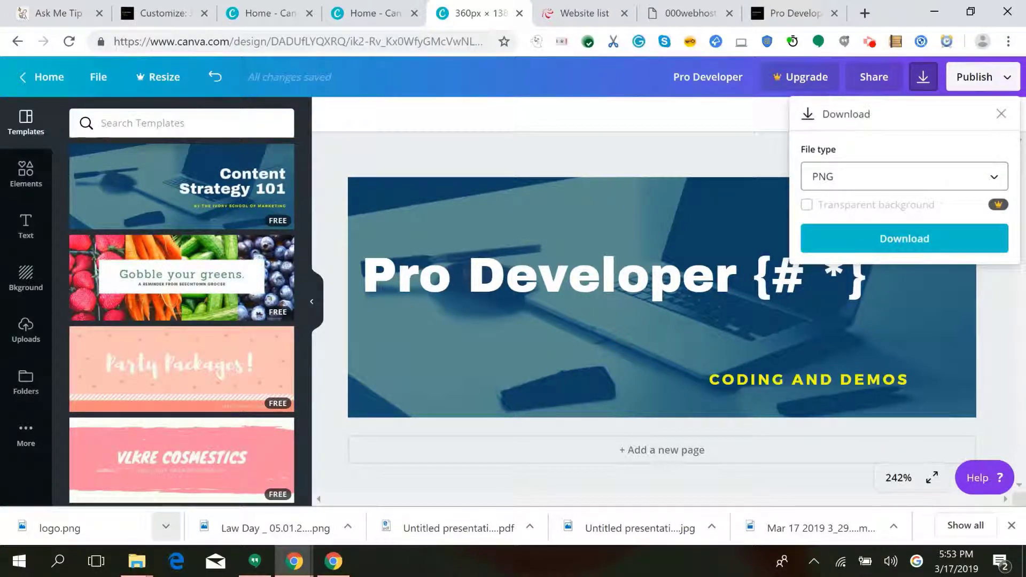
{"action": "left_click", "coordinate": [840, 237]}
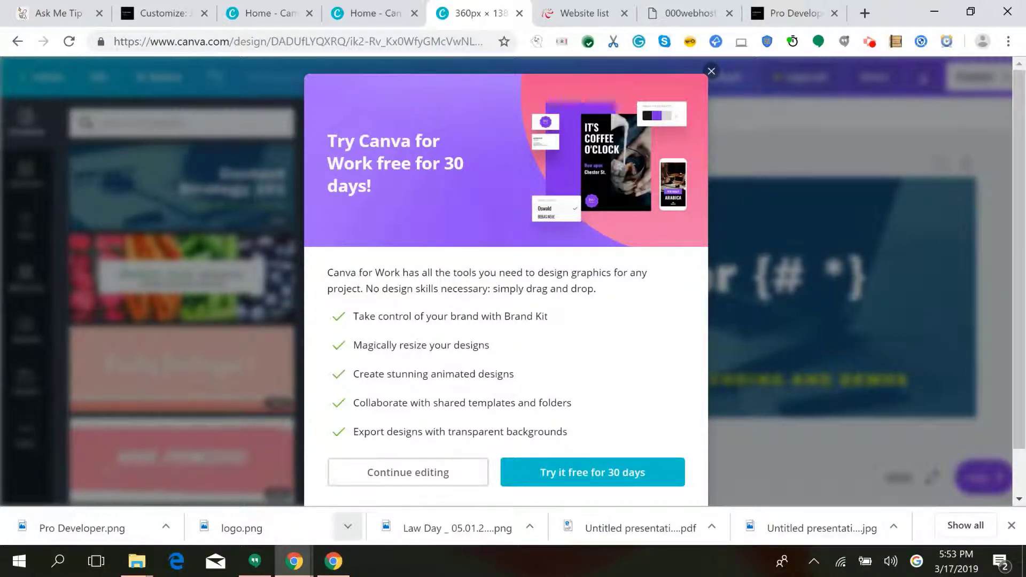
{"action": "left_click", "coordinate": [711, 71]}
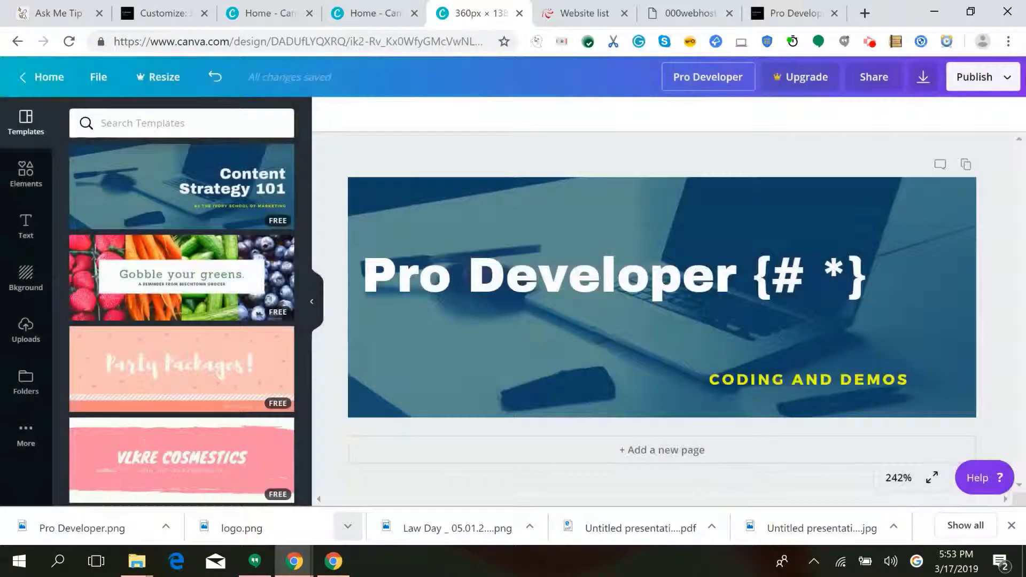
- Show the downloaded Pro Developer.png in its folder, preview the image and close the preview
{"action": "left_click", "coordinate": [166, 526]}
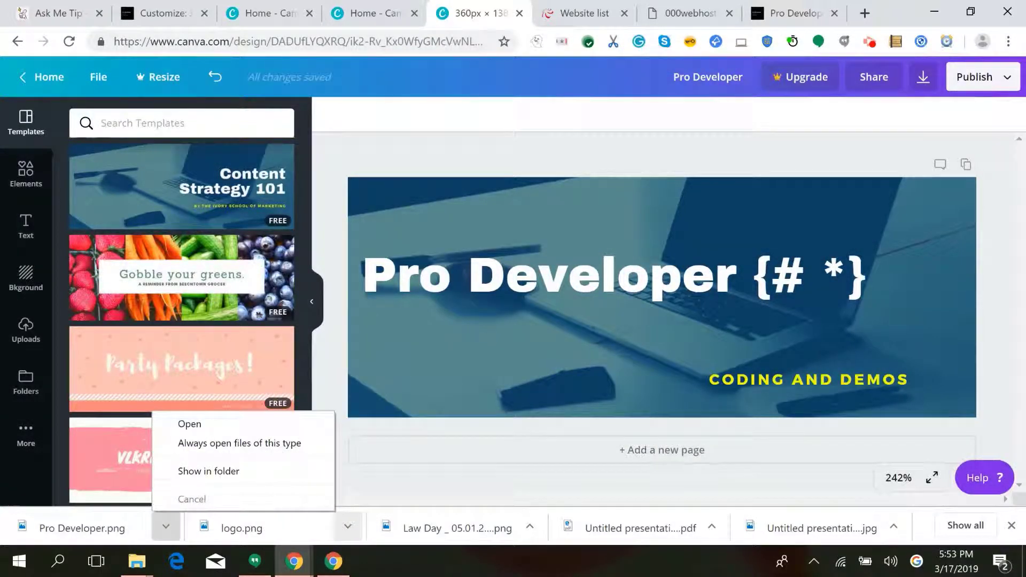
{"action": "left_click", "coordinate": [208, 471]}
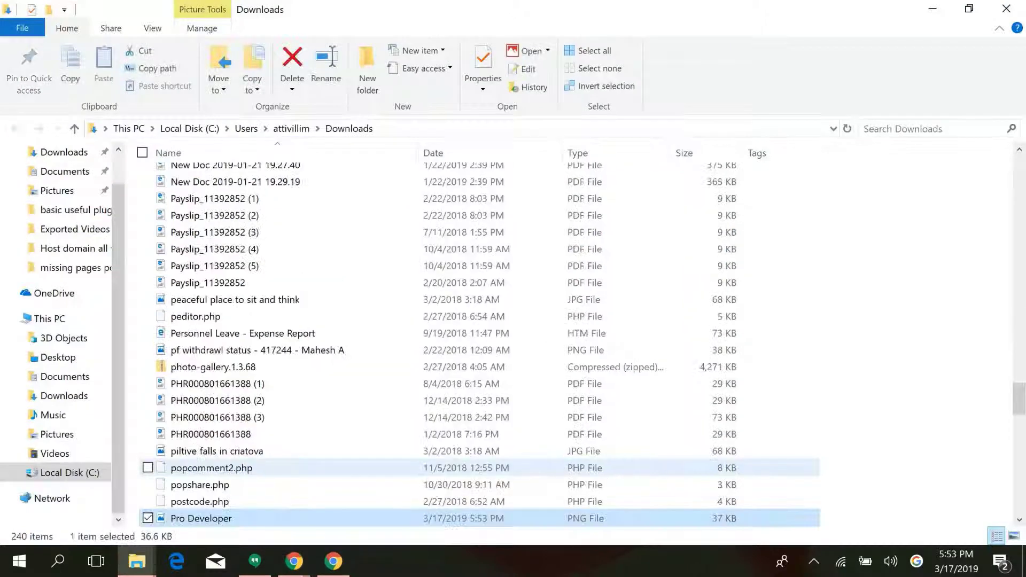
{"action": "key", "text": "Return"}
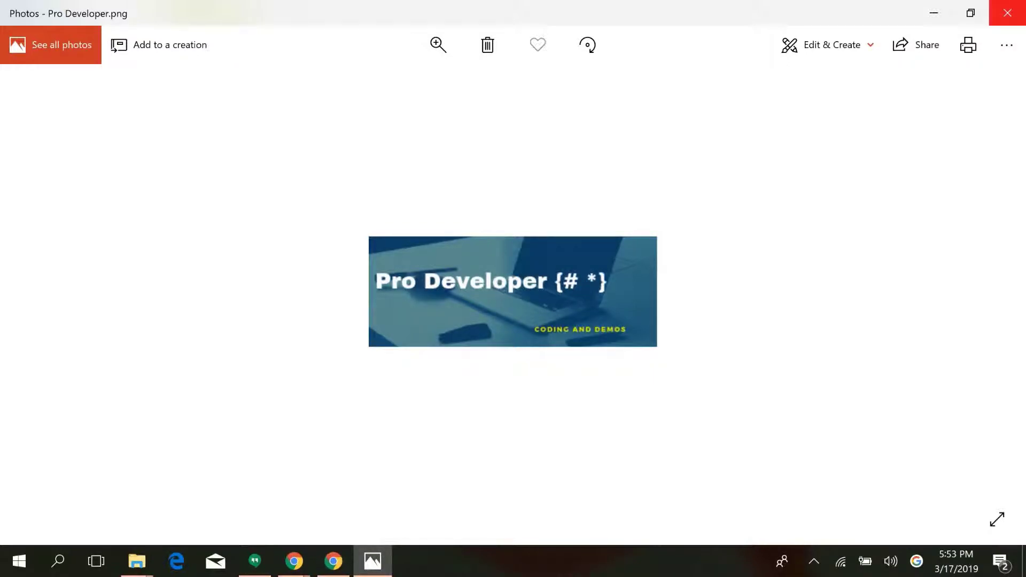
{"action": "left_click", "coordinate": [1007, 13]}
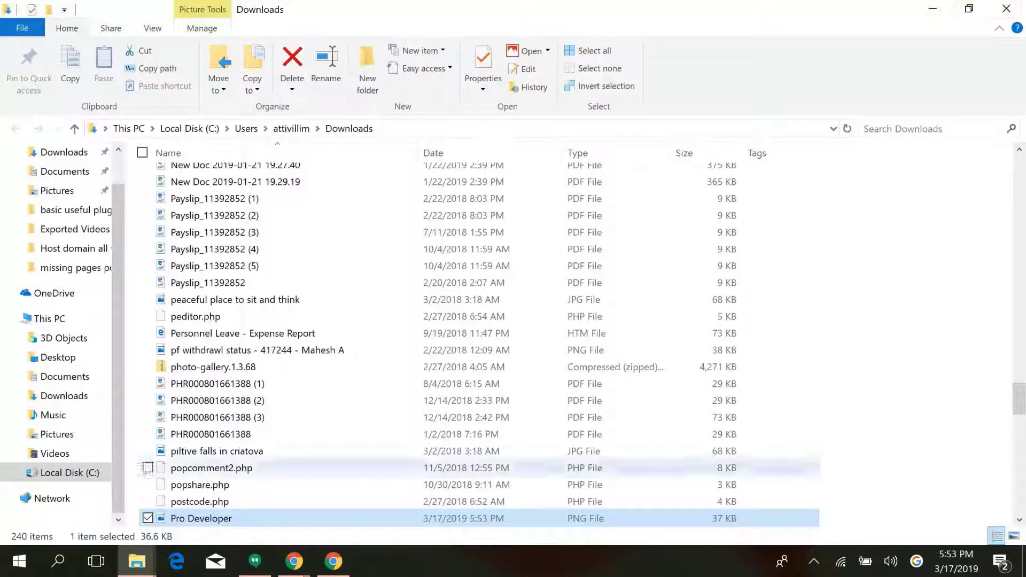
- Rename the downloaded Pro Developer image to "logo" in the Downloads folder and switch back to Chrome
{"action": "key", "text": "shift+F10"}
{"action": "key", "text": "m"}
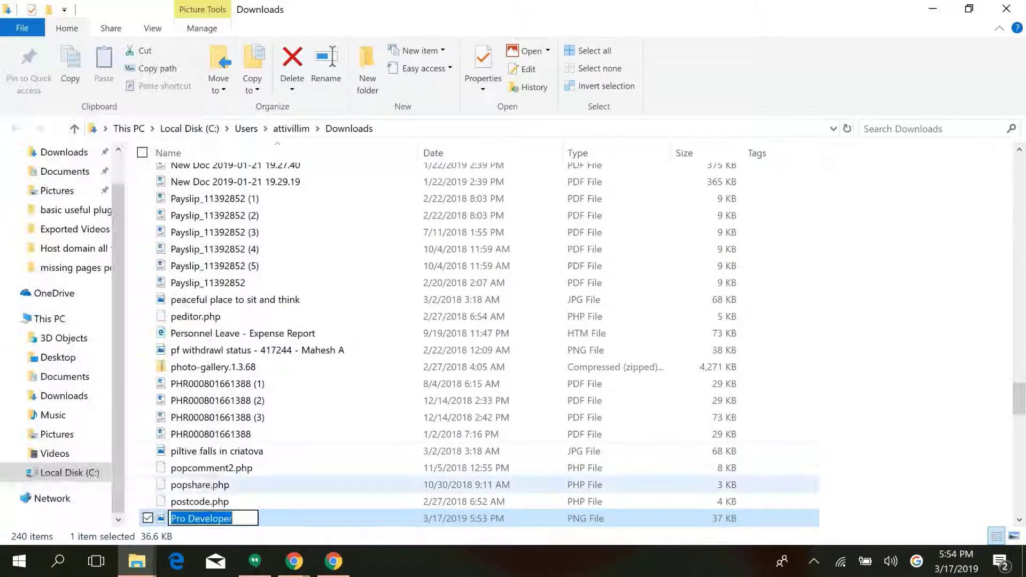
{"action": "key", "text": "BackSpace"}
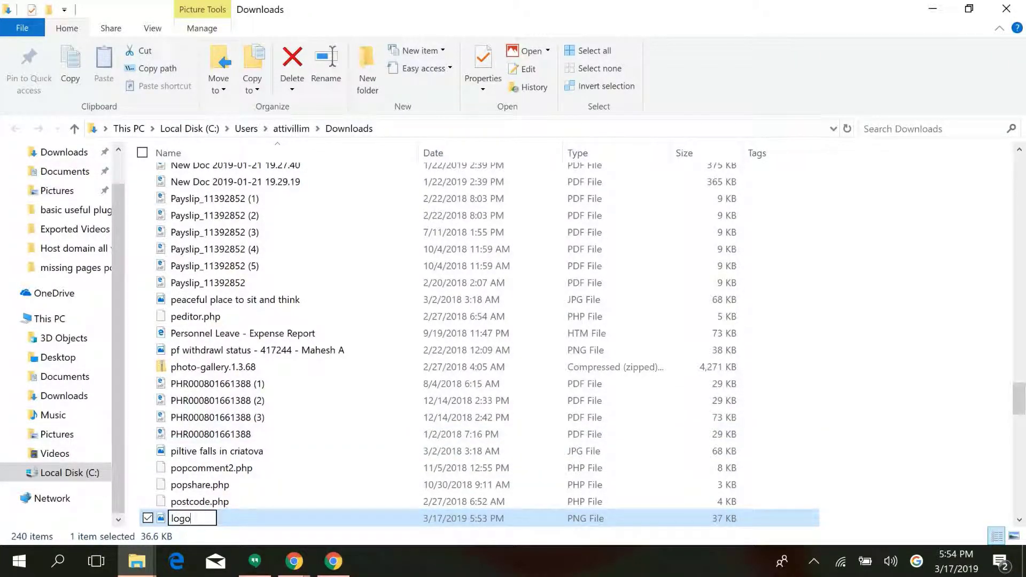
{"action": "key", "text": "Return"}
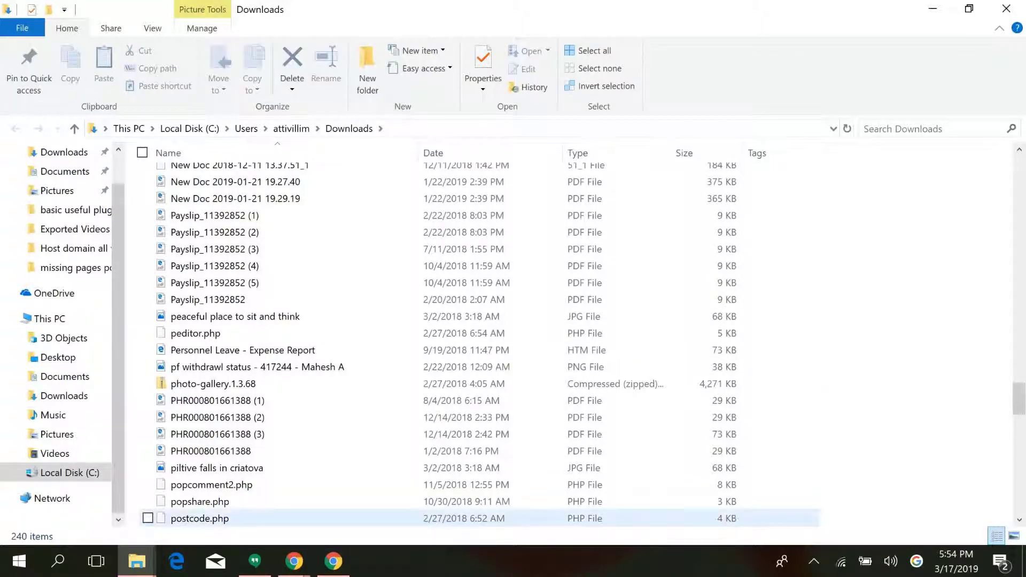
{"action": "key", "text": "alt+Tab"}
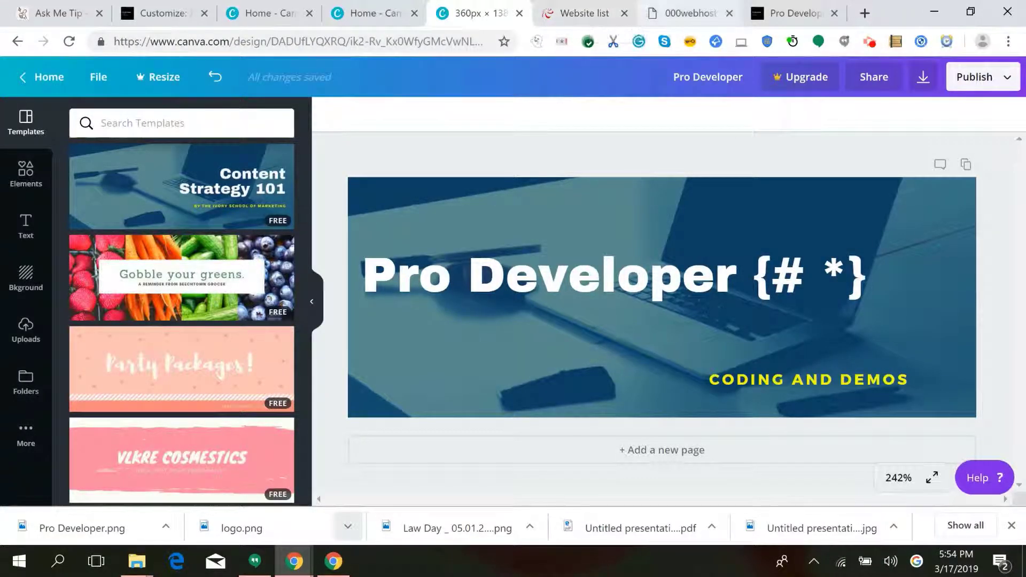
- Try to go up to public_html in the already open 000webhost file manager, and close that page
{"action": "left_click", "coordinate": [656, 16]}
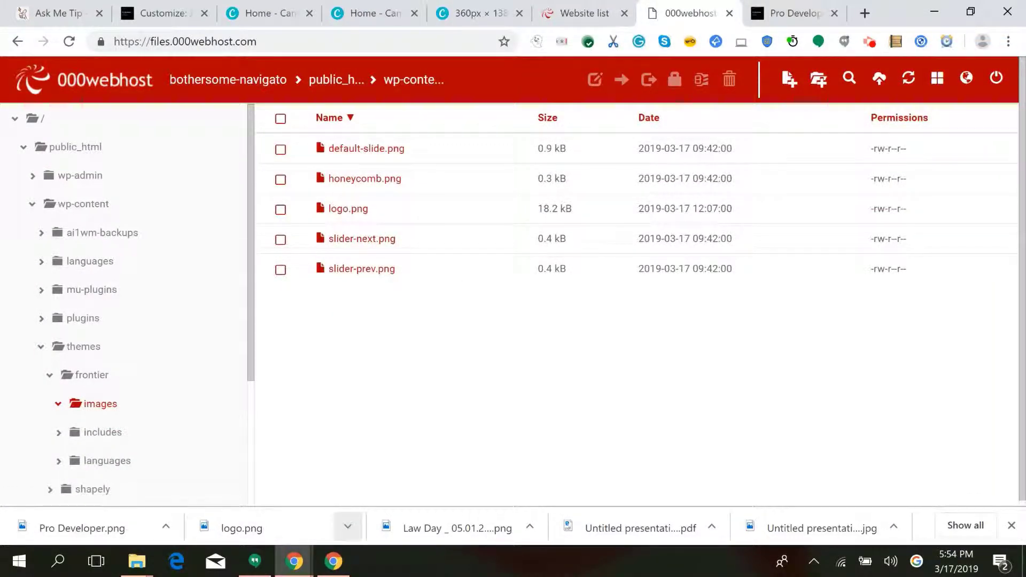
{"action": "left_click", "coordinate": [337, 85]}
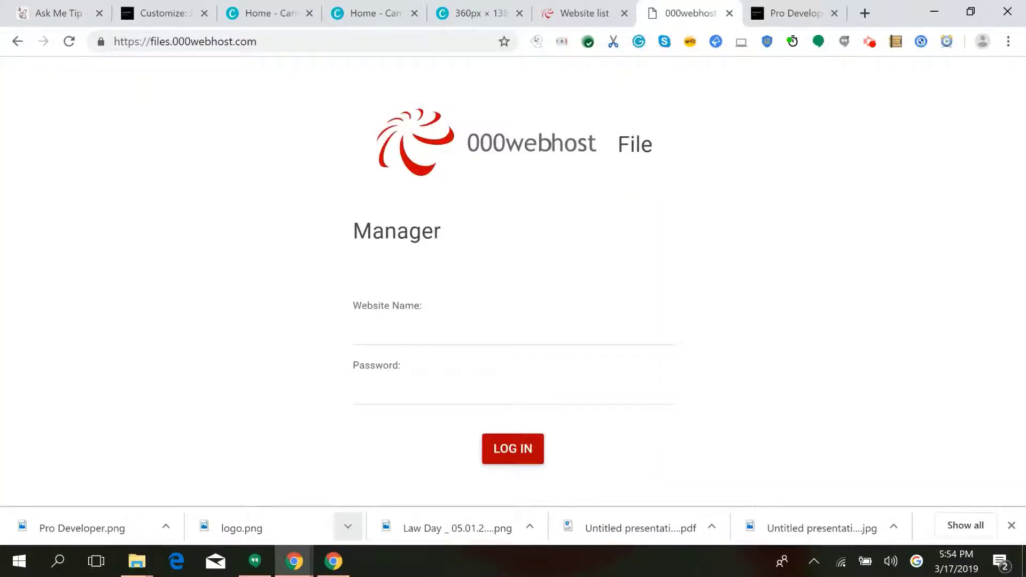
{"action": "key", "text": "ctrl+w"}
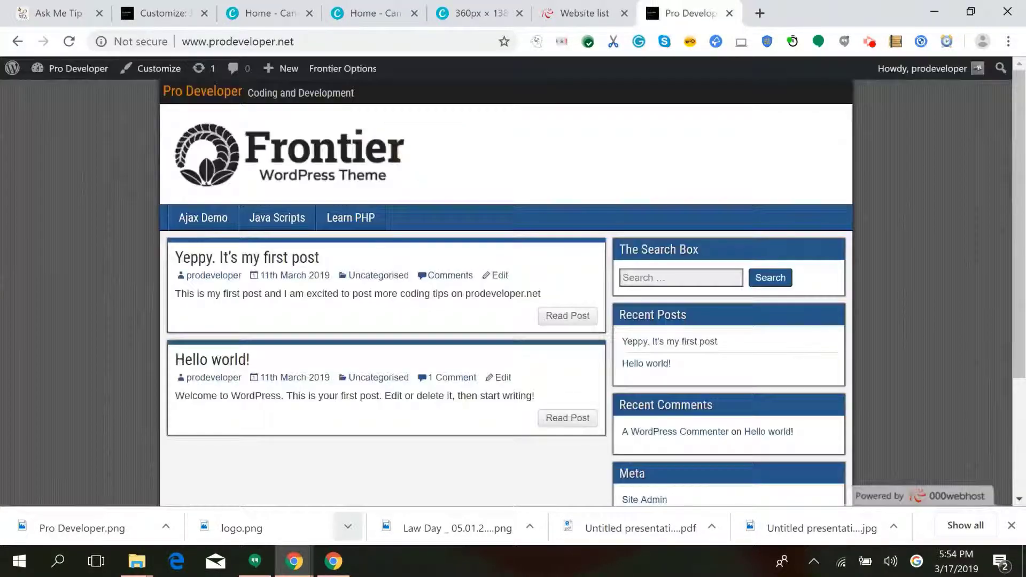
- Open the management page of the bothersome-navigato website from the 000webhost website list
{"action": "key", "text": "ctrl+shift+Tab"}
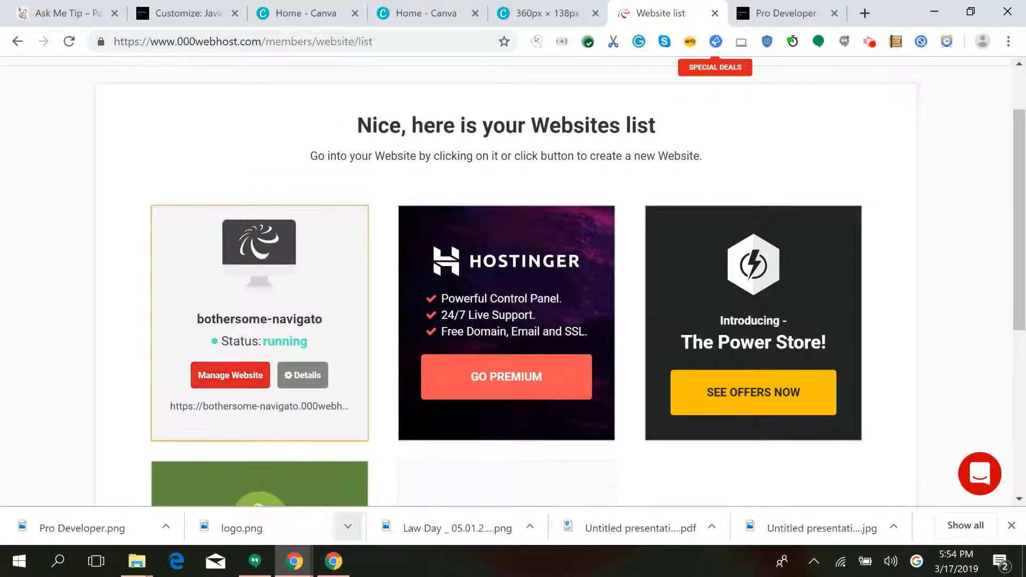
{"action": "scroll", "coordinate": [294, 304], "scroll_direction": "down", "scroll_amount": 2}
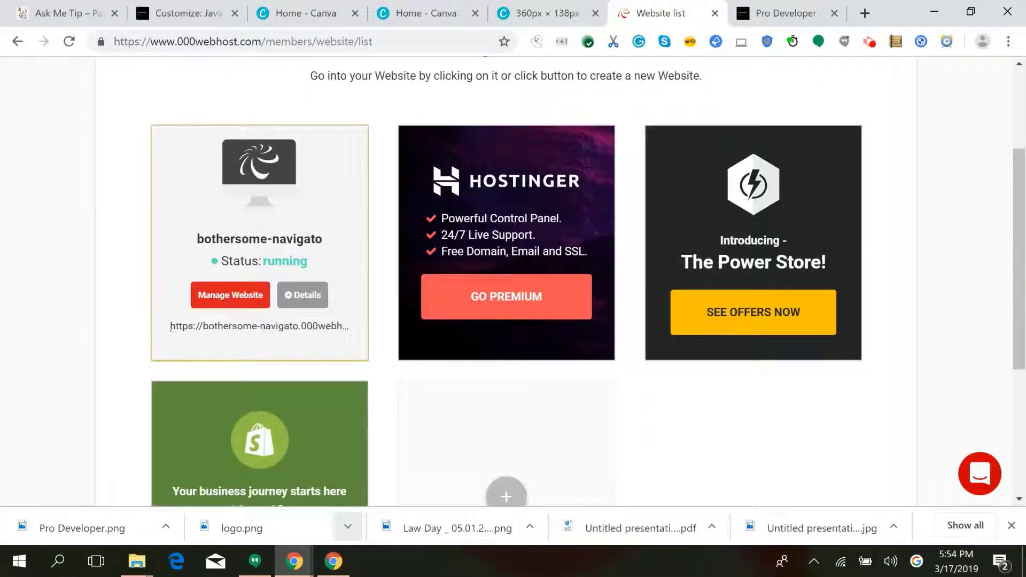
{"action": "left_click", "coordinate": [294, 304]}
{"action": "left_click", "coordinate": [693, 86]}
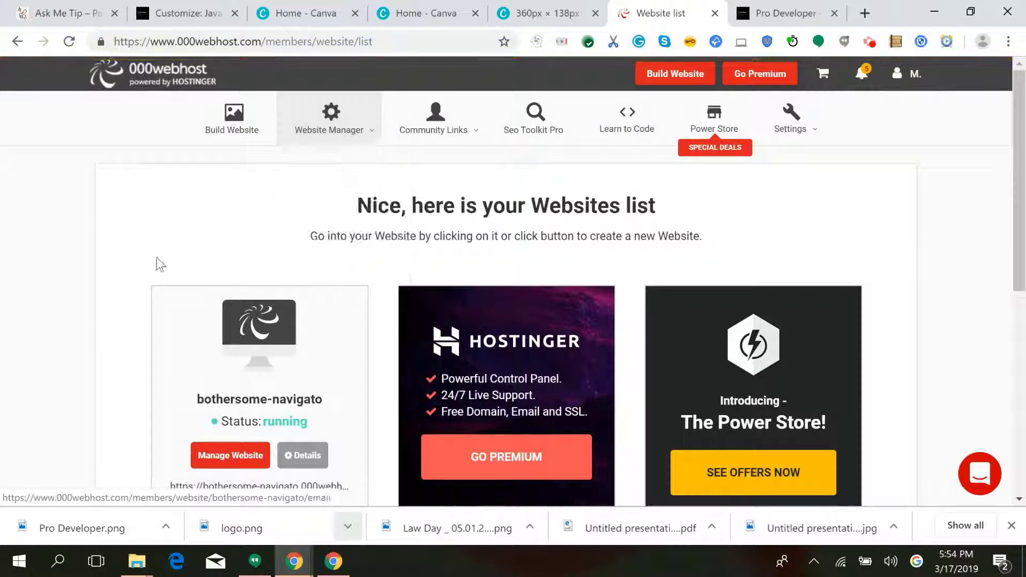
{"action": "scroll", "coordinate": [157, 260], "scroll_direction": "down", "scroll_amount": 3}
{"action": "left_click", "coordinate": [231, 295]}
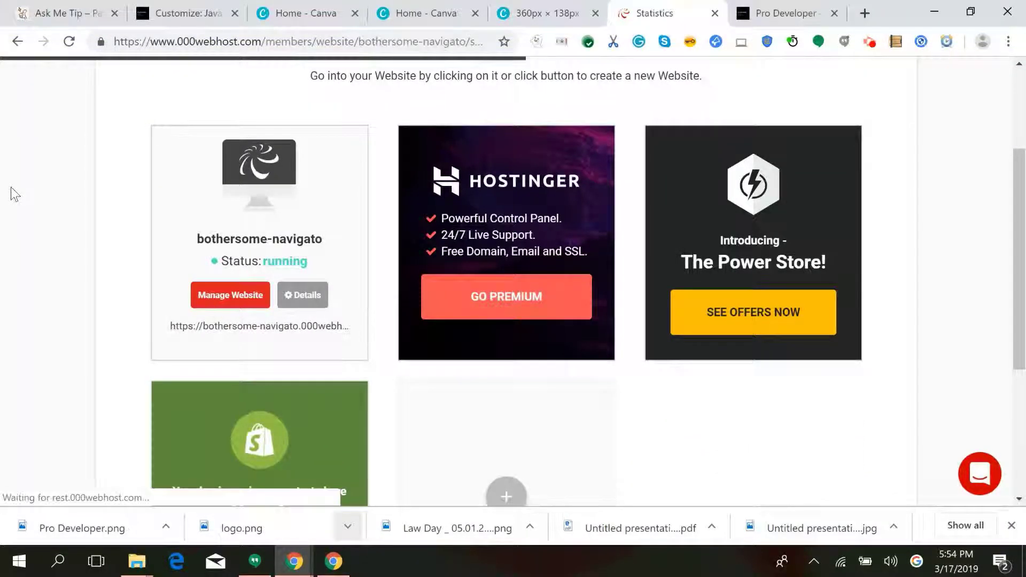
- Open the website's file manager and launch its file upload area
{"action": "scroll", "coordinate": [11, 187], "scroll_direction": "down", "scroll_amount": 3}
{"action": "scroll", "coordinate": [11, 187], "scroll_direction": "down", "scroll_amount": 5}
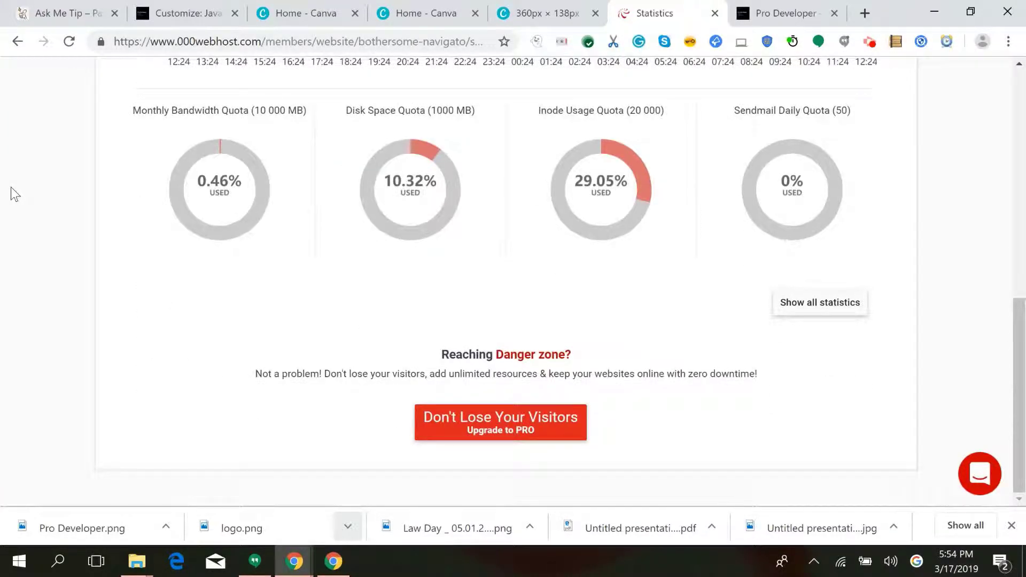
{"action": "scroll", "coordinate": [30, 189], "scroll_direction": "up", "scroll_amount": 9}
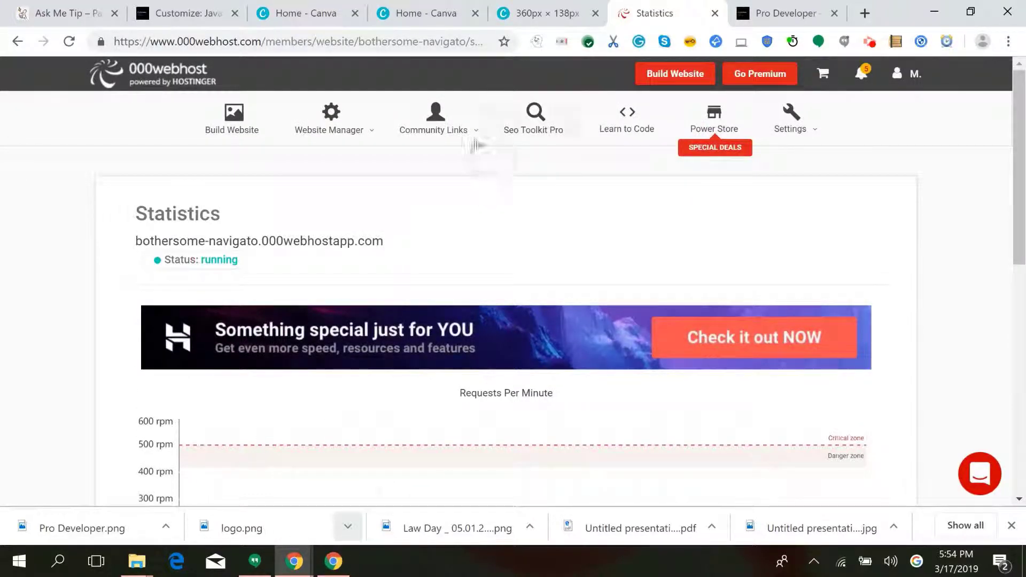
{"action": "mouse_move", "coordinate": [309, 138]}
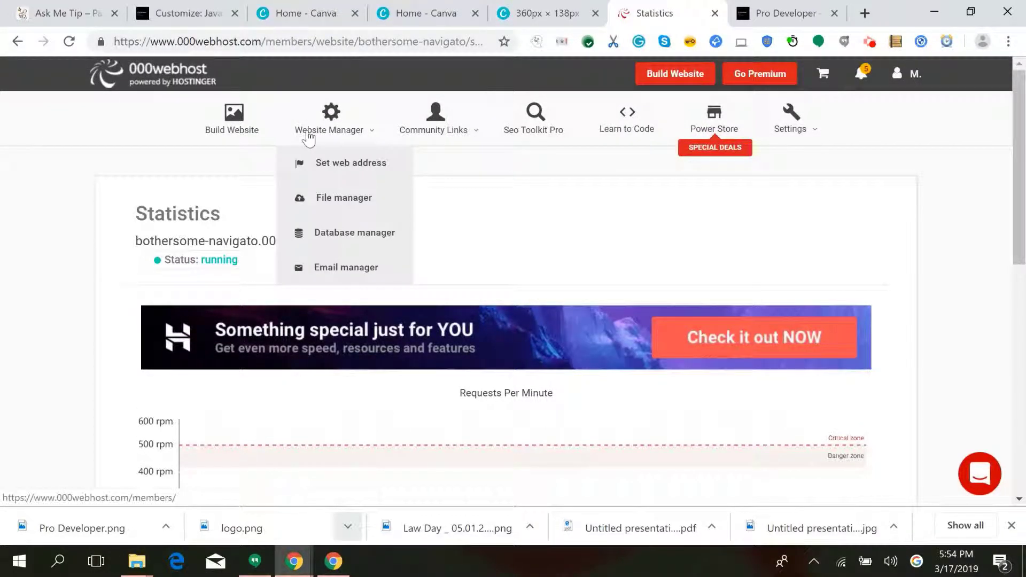
{"action": "left_click", "coordinate": [313, 200]}
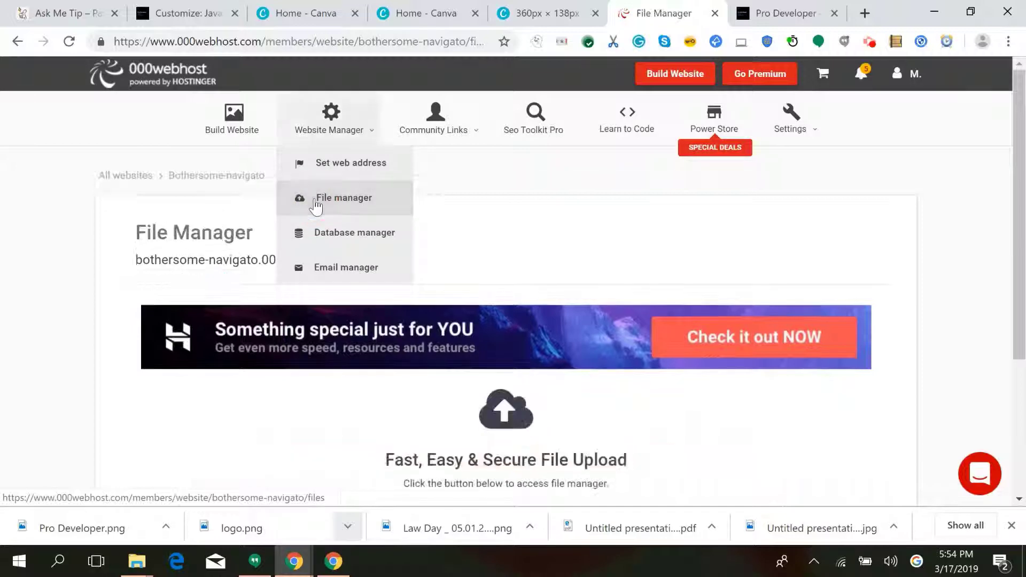
{"action": "scroll", "coordinate": [396, 207], "scroll_direction": "down", "scroll_amount": 4}
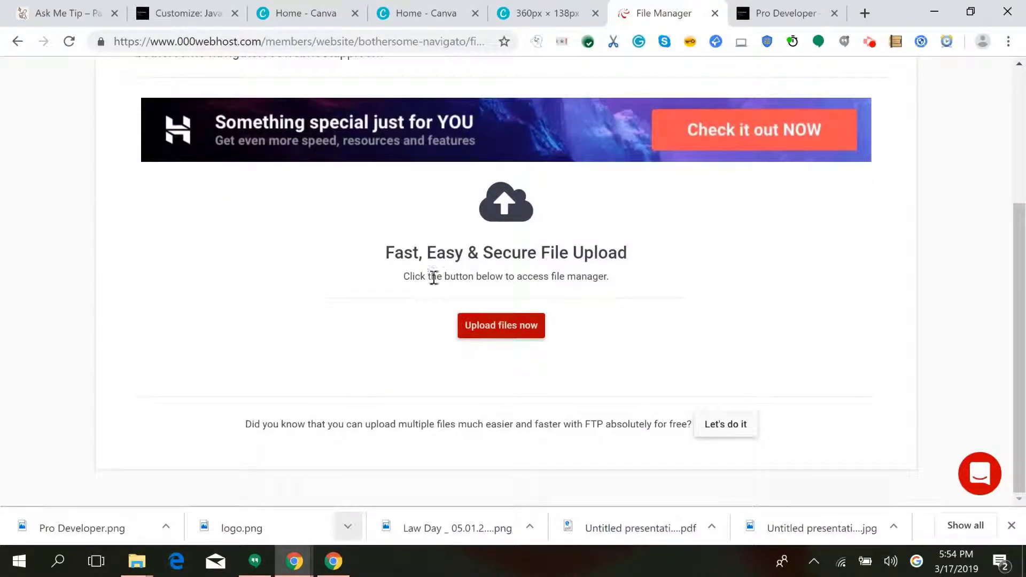
{"action": "left_click", "coordinate": [501, 325]}
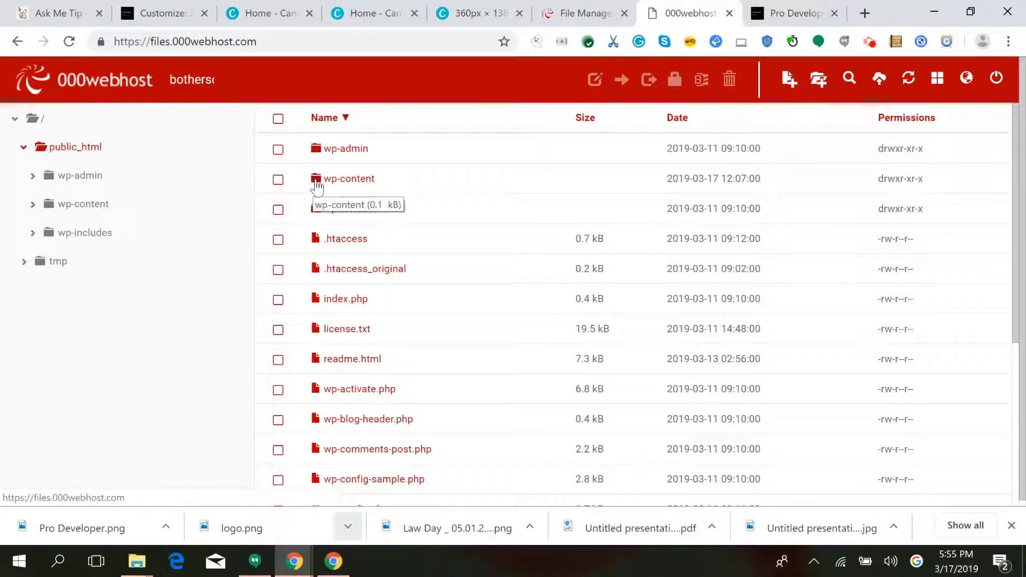
- Browse from public_html to the images folder of the frontier theme under wp-content/themes
{"action": "double_click", "coordinate": [316, 182]}
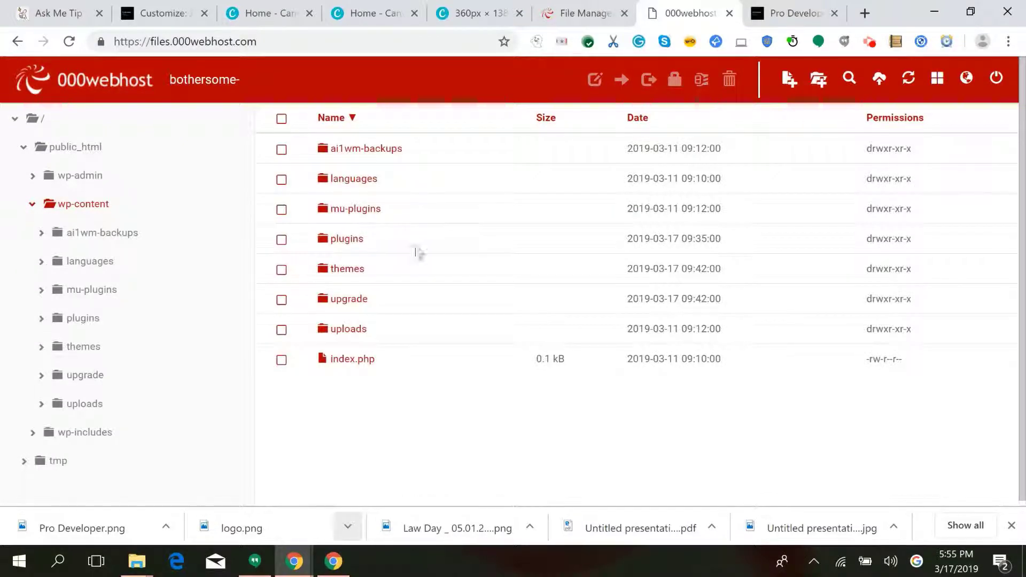
{"action": "left_click", "coordinate": [328, 275]}
{"action": "double_click", "coordinate": [328, 275]}
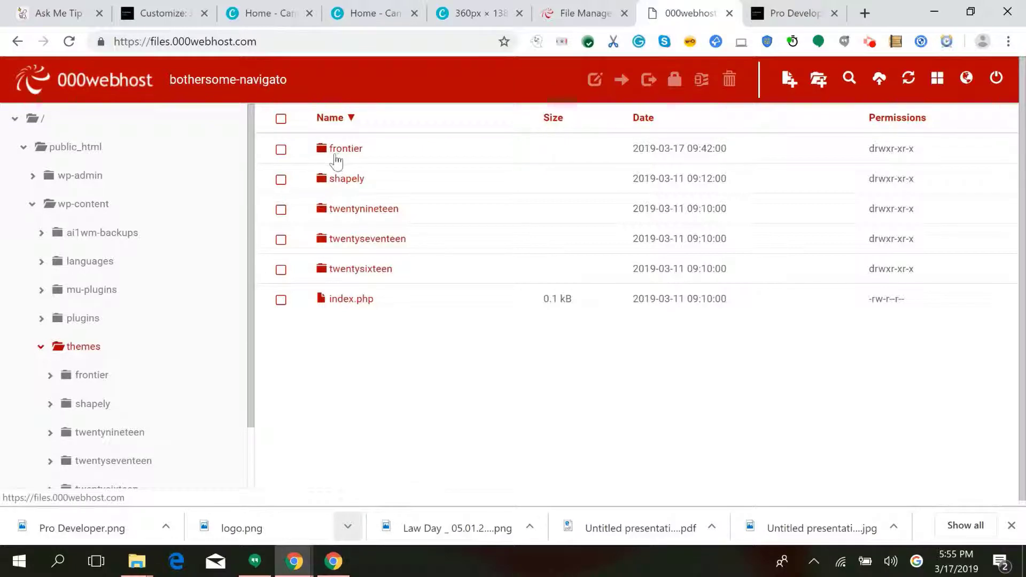
{"action": "double_click", "coordinate": [335, 158]}
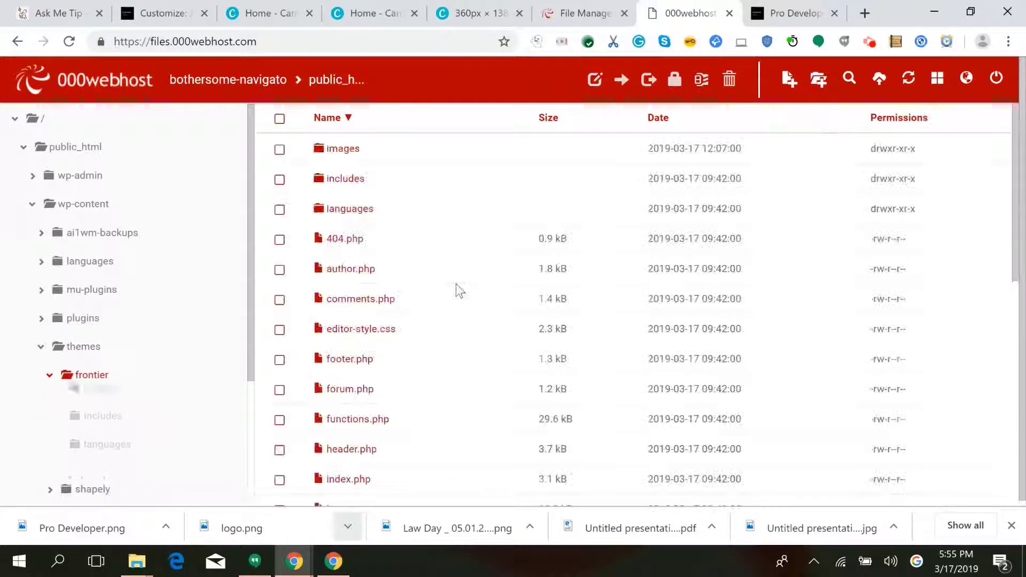
{"action": "scroll", "coordinate": [457, 284], "scroll_direction": "down", "scroll_amount": 2}
{"action": "scroll", "coordinate": [456, 284], "scroll_direction": "up", "scroll_amount": 2}
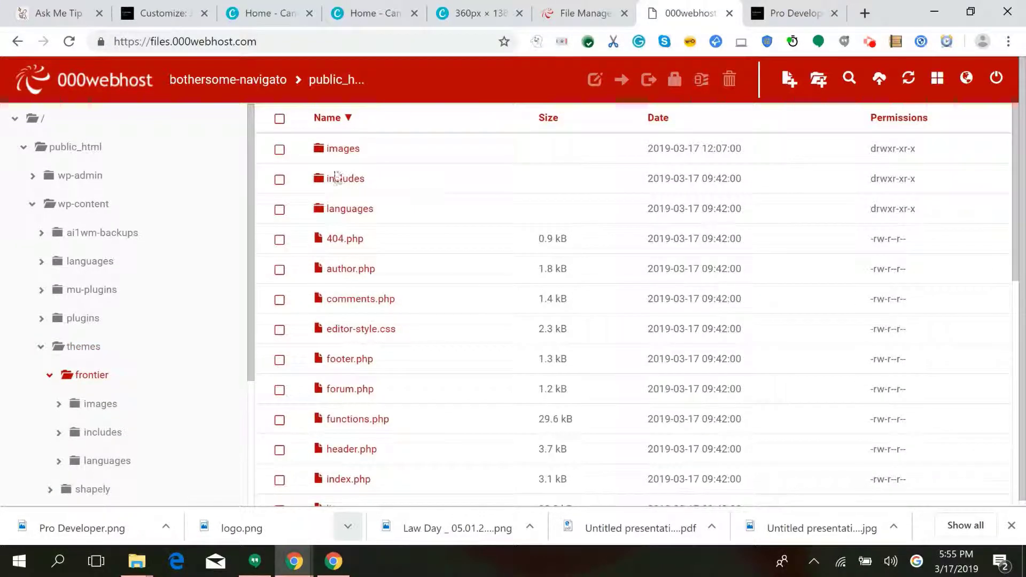
{"action": "double_click", "coordinate": [317, 155]}
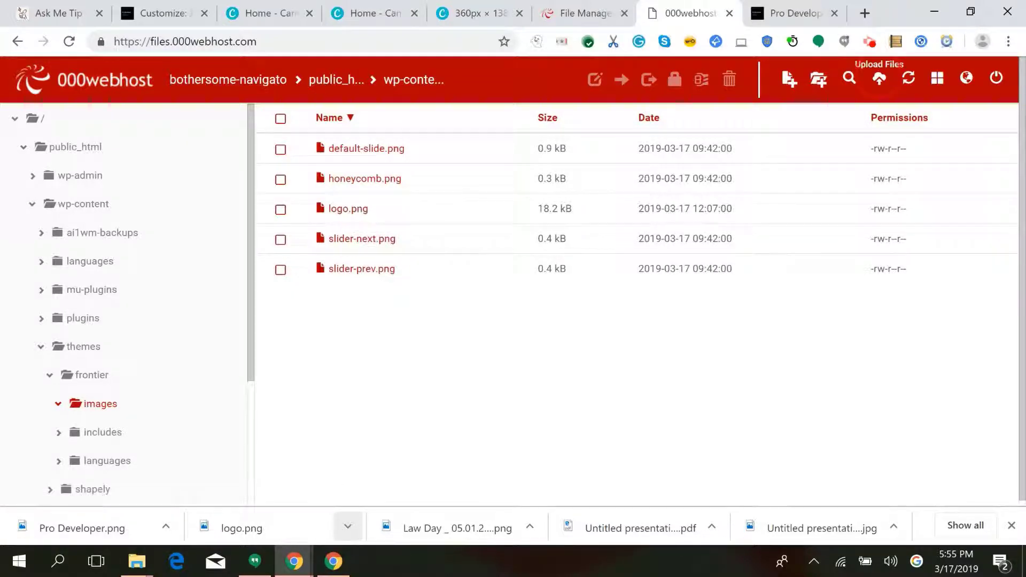
- Open the upload form for the frontier images folder and check where the downloaded logo.png is stored on disk
{"action": "left_click", "coordinate": [879, 78]}
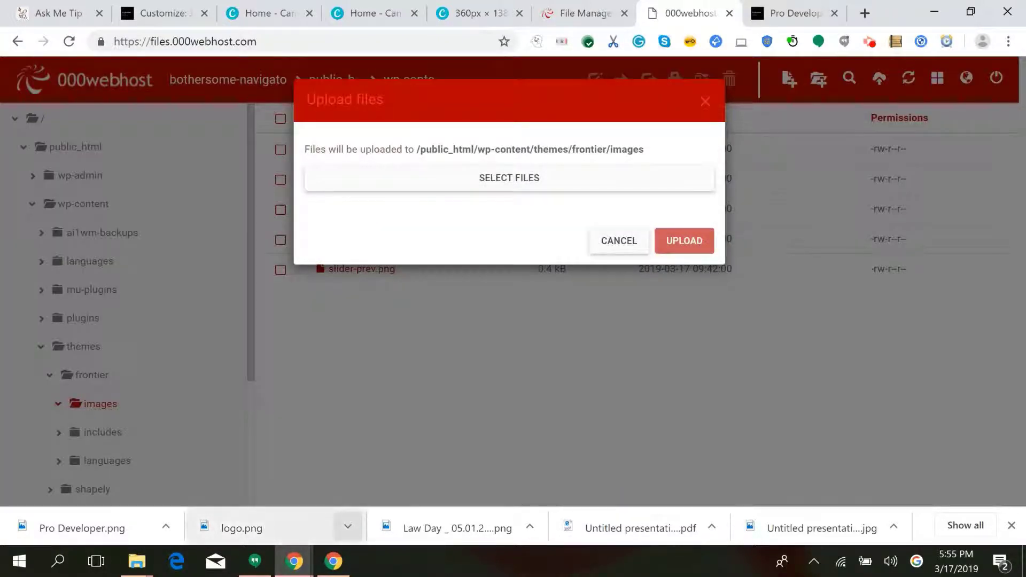
{"action": "left_click", "coordinate": [165, 526]}
{"action": "key", "text": "Escape"}
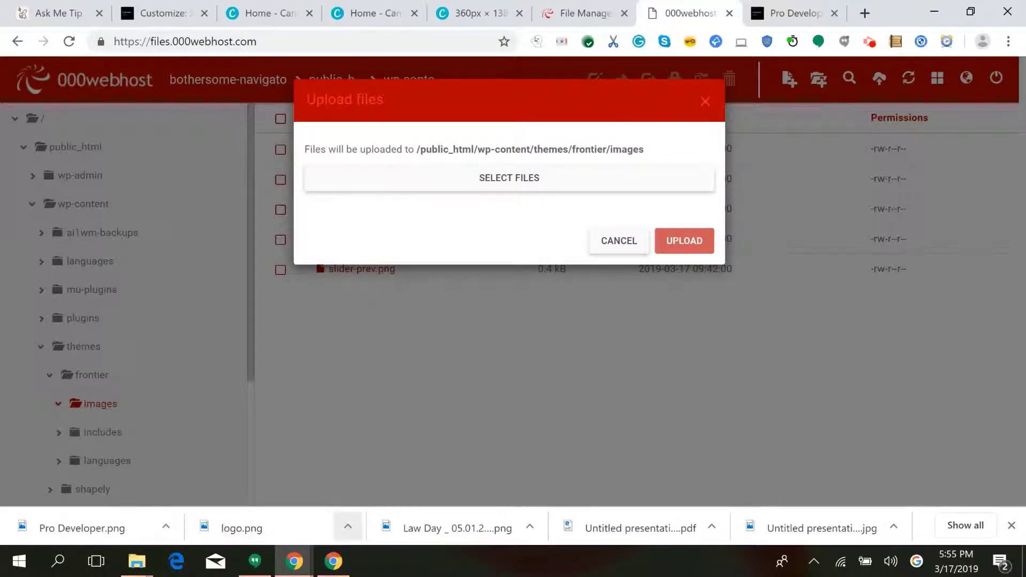
{"action": "left_click", "coordinate": [347, 526]}
{"action": "left_click", "coordinate": [398, 470]}
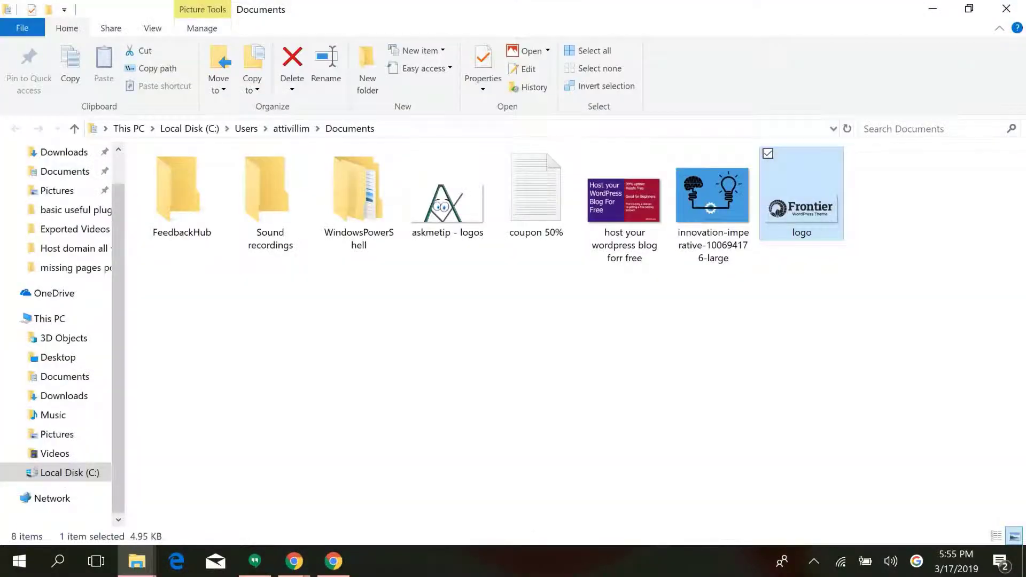
{"action": "key", "text": "alt+Tab"}
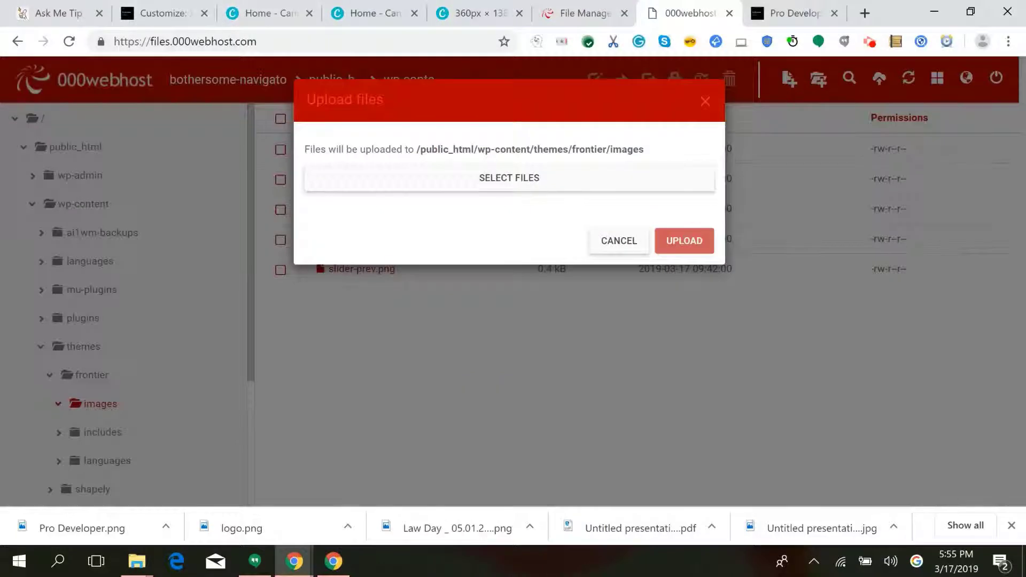
- Choose the logo PNG file from the Downloads folder and upload it to the frontier theme's images folder
{"action": "left_click", "coordinate": [568, 187]}
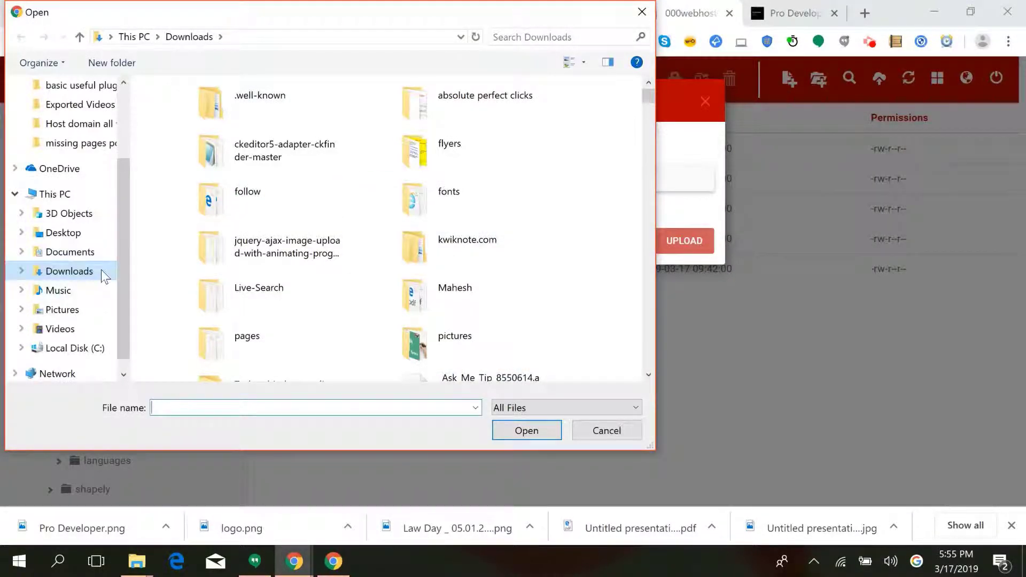
{"action": "left_click", "coordinate": [243, 265]}
{"action": "scroll", "coordinate": [243, 294], "scroll_direction": "down", "scroll_amount": 10}
{"action": "left_click", "coordinate": [449, 94]}
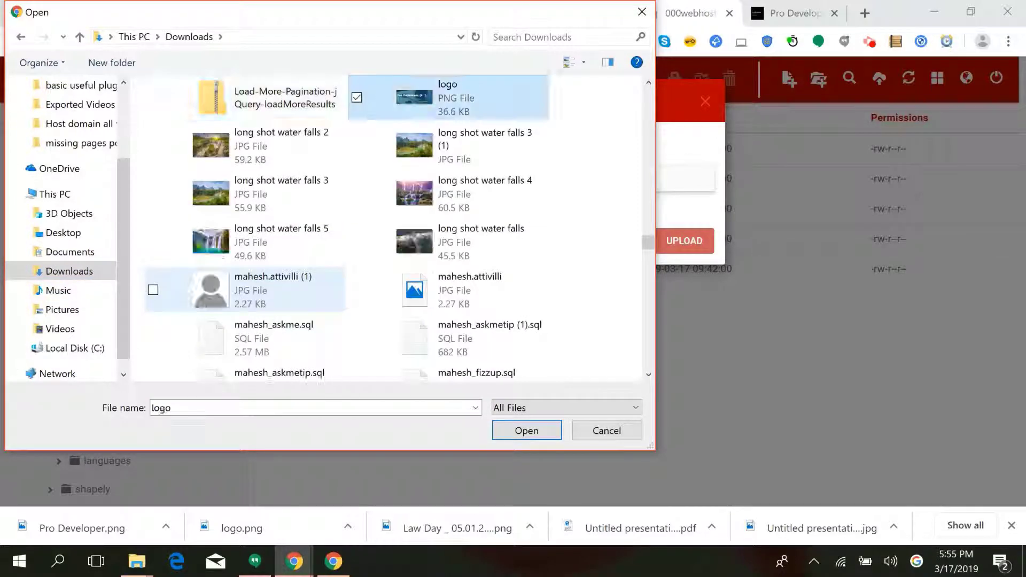
{"action": "double_click", "coordinate": [444, 88]}
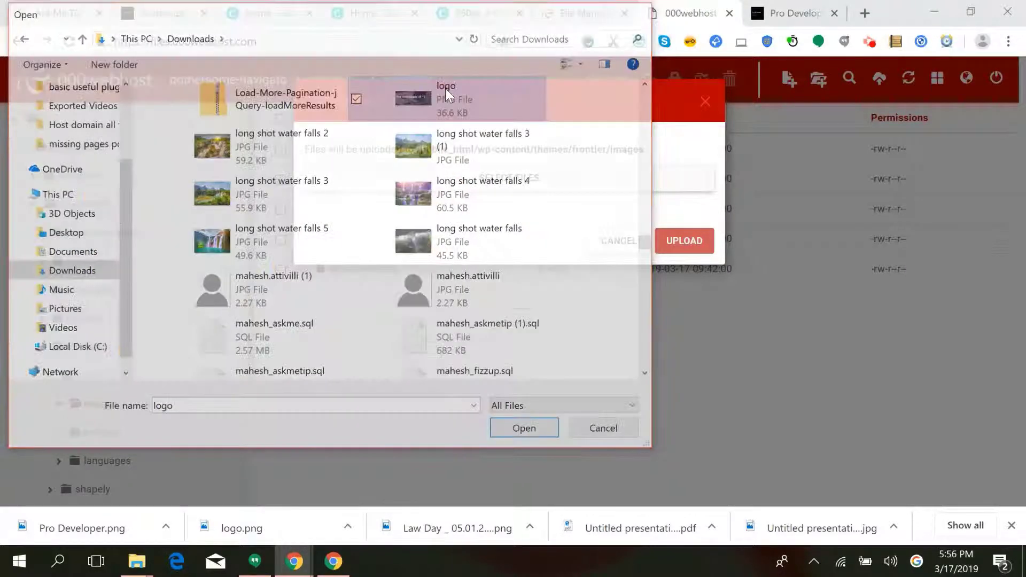
{"action": "left_click", "coordinate": [684, 310]}
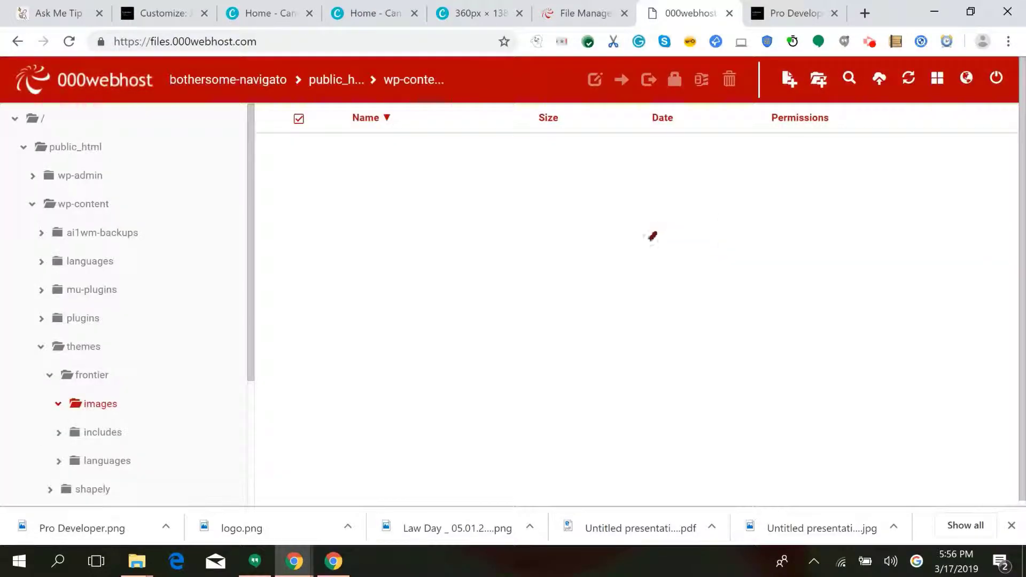
- Preview logo.png in the images folder to check the uploaded artwork, and close the preview
{"action": "right_click", "coordinate": [402, 213]}
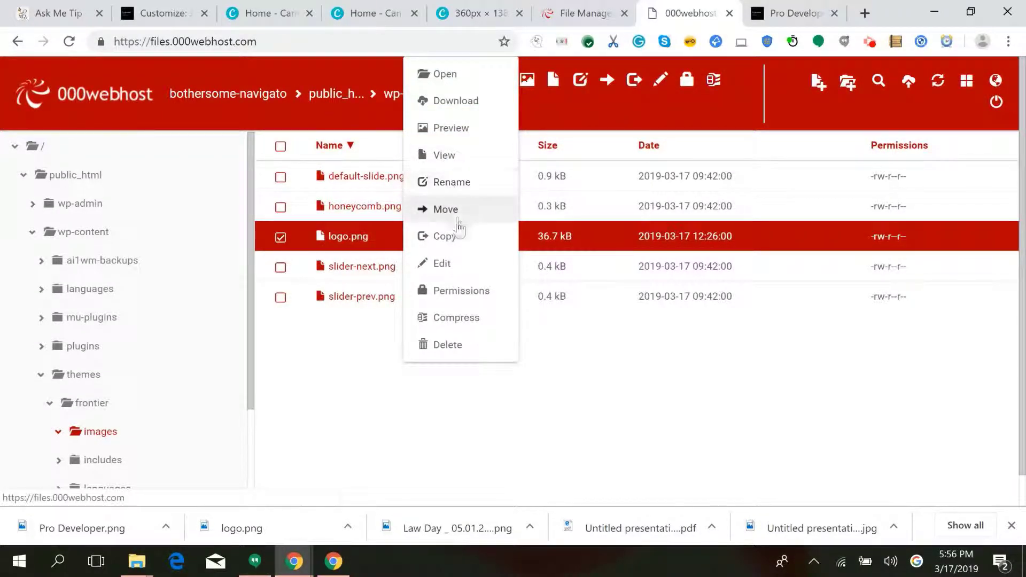
{"action": "left_click", "coordinate": [455, 127]}
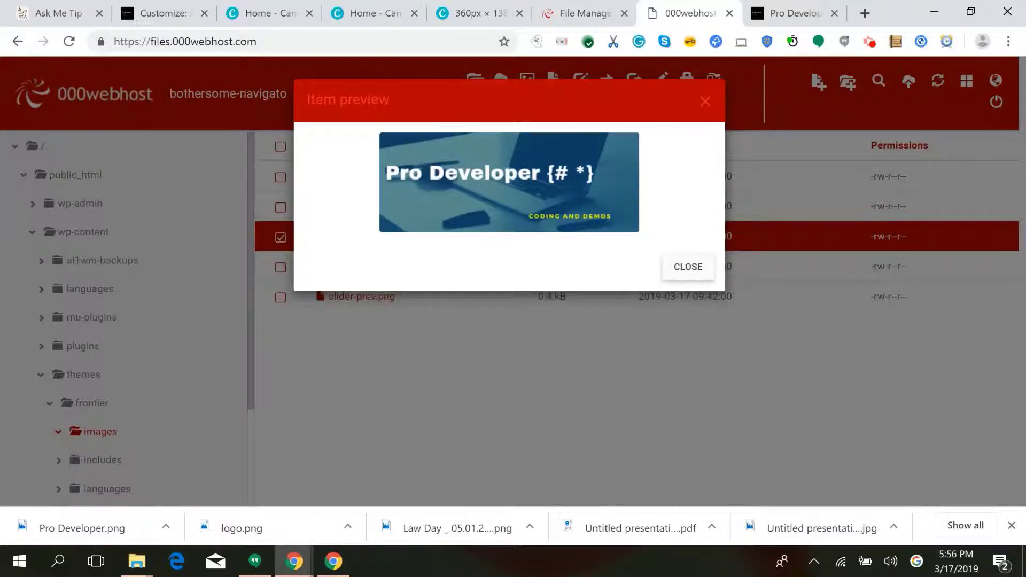
{"action": "left_click", "coordinate": [687, 266]}
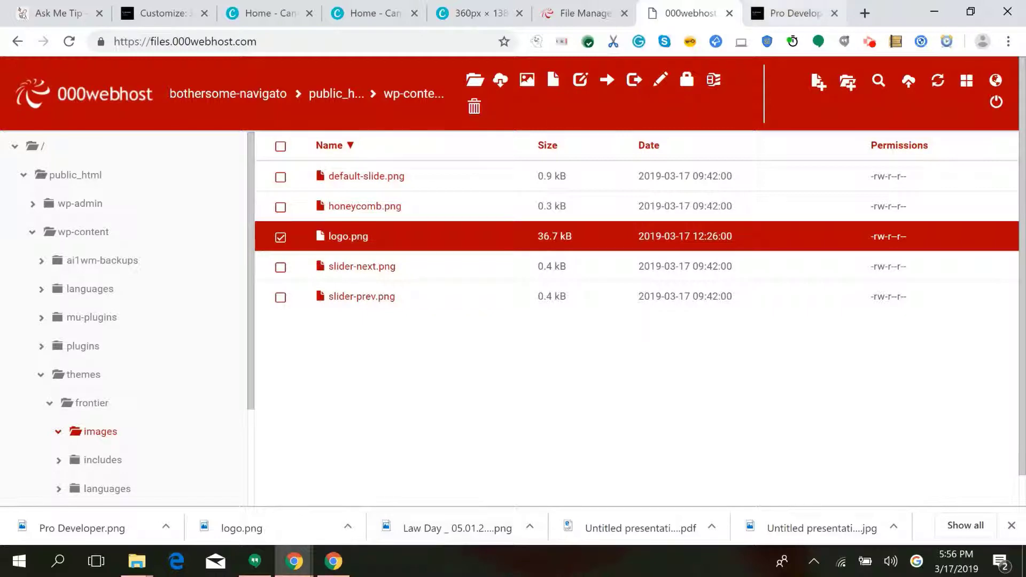
{"action": "left_click", "coordinate": [796, 13]}
{"action": "left_click", "coordinate": [403, 49]}
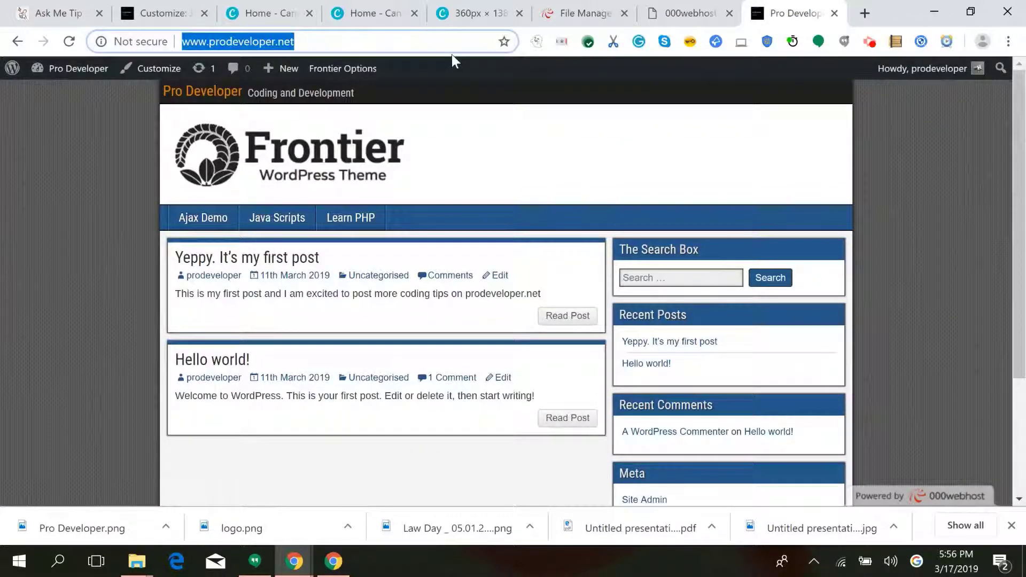
{"action": "key", "text": "Return"}
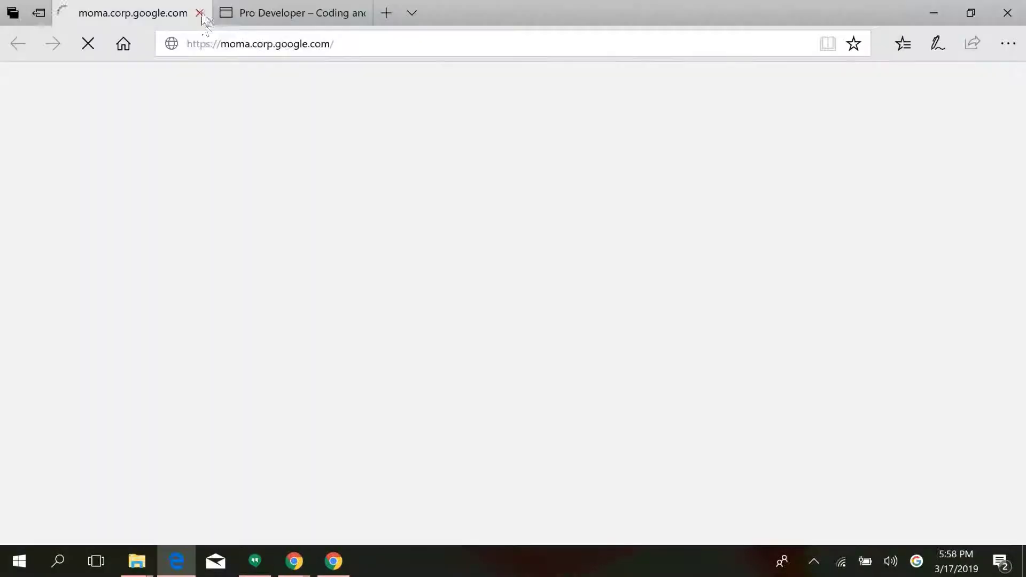
{"action": "left_click", "coordinate": [202, 12]}
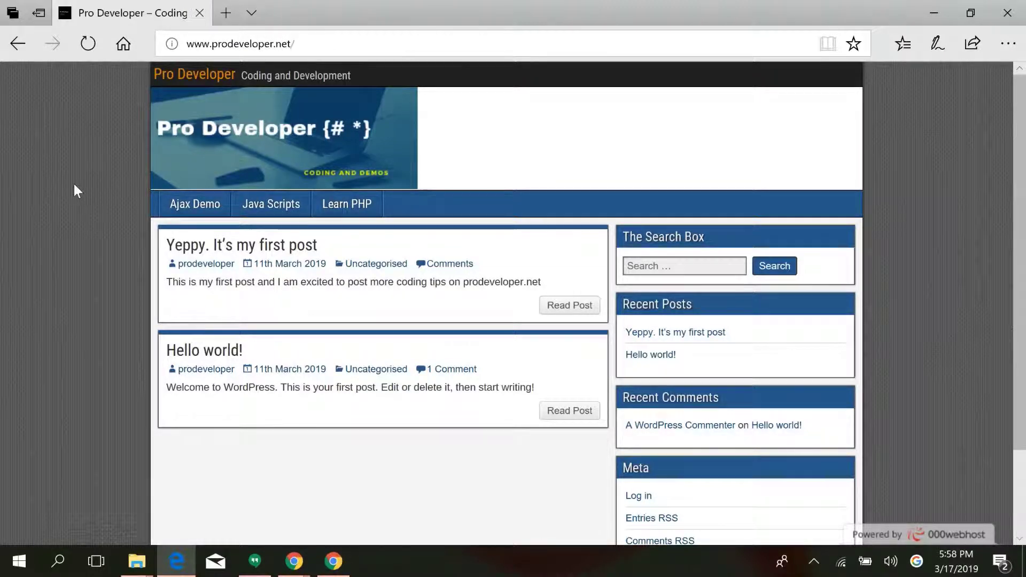